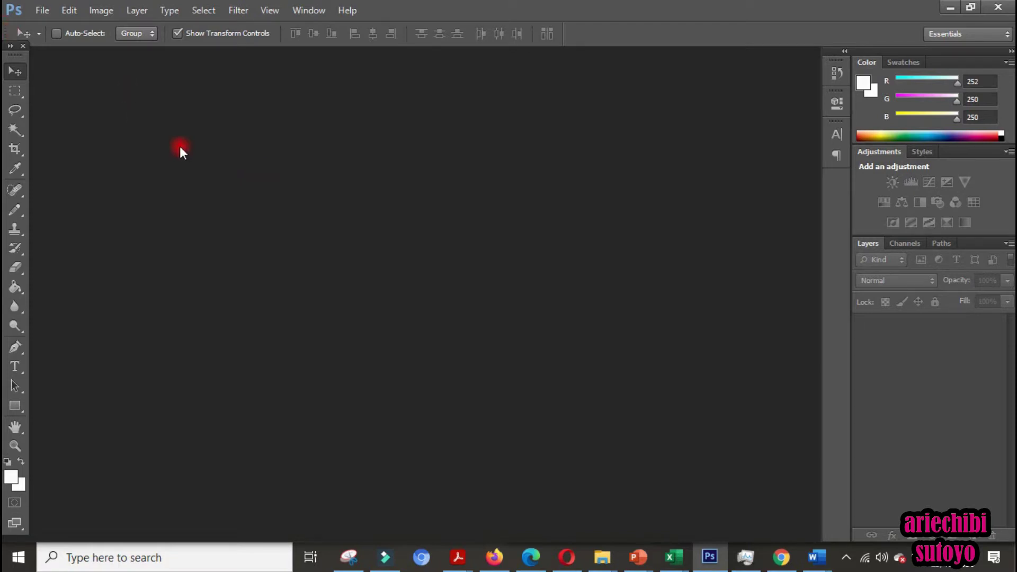
Open the black painted brick image by mistake, then close that document
click(46, 12)
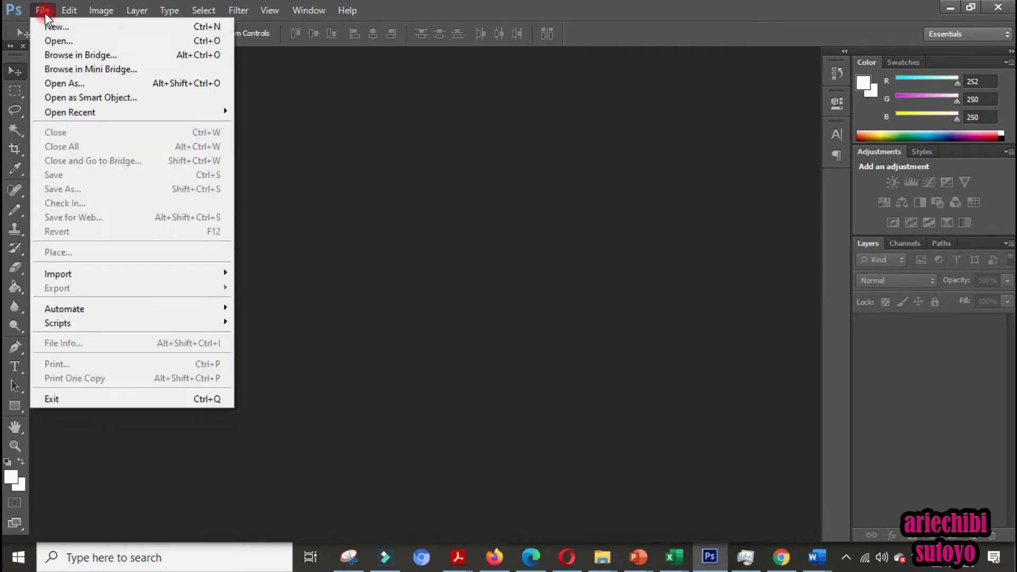
click(94, 45)
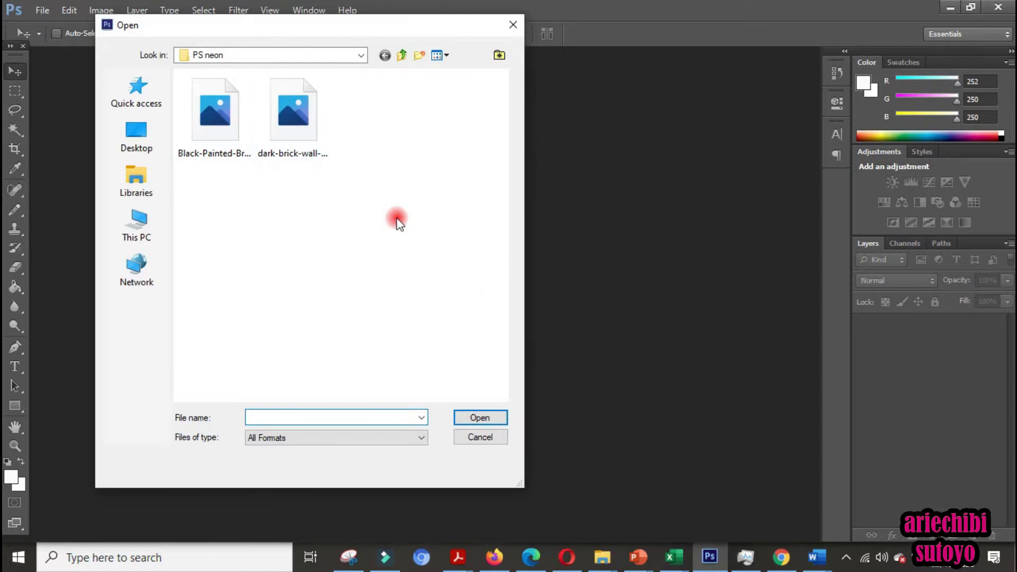
click(291, 123)
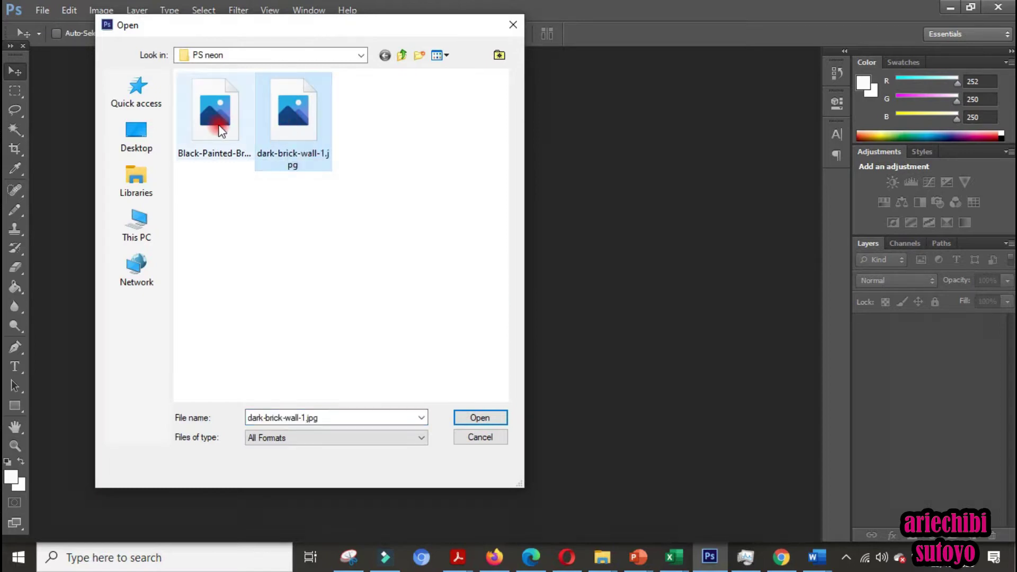
click(205, 136)
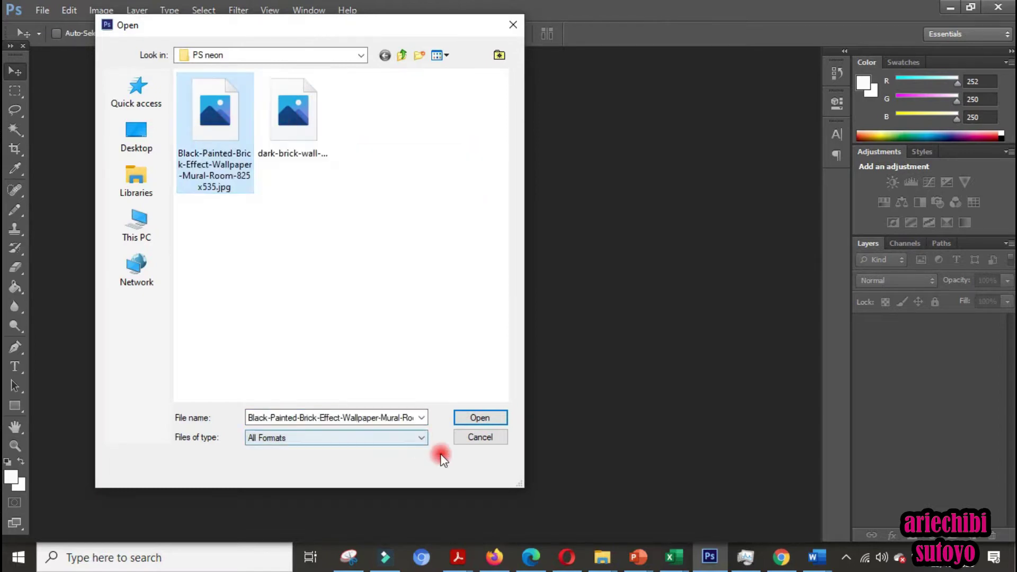
click(486, 417)
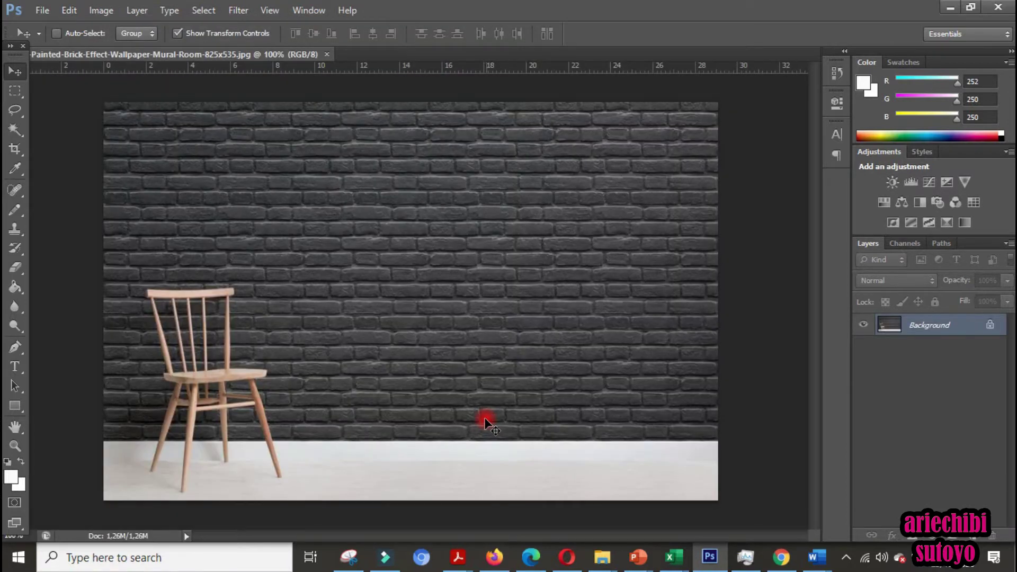
click(328, 55)
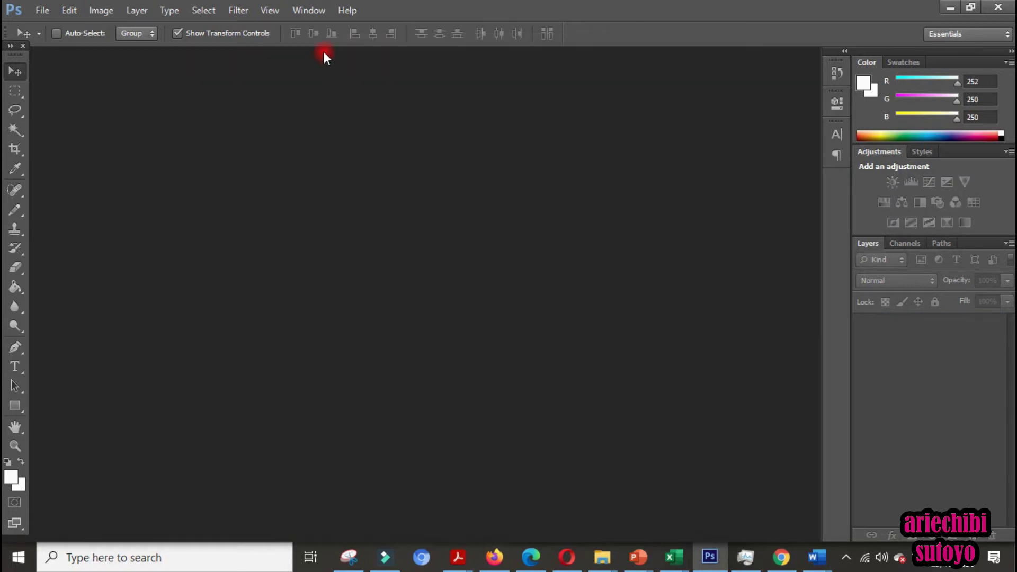
Open dark-brick-wall-1.jpg and zoom out twice to show the whole wall
click(43, 10)
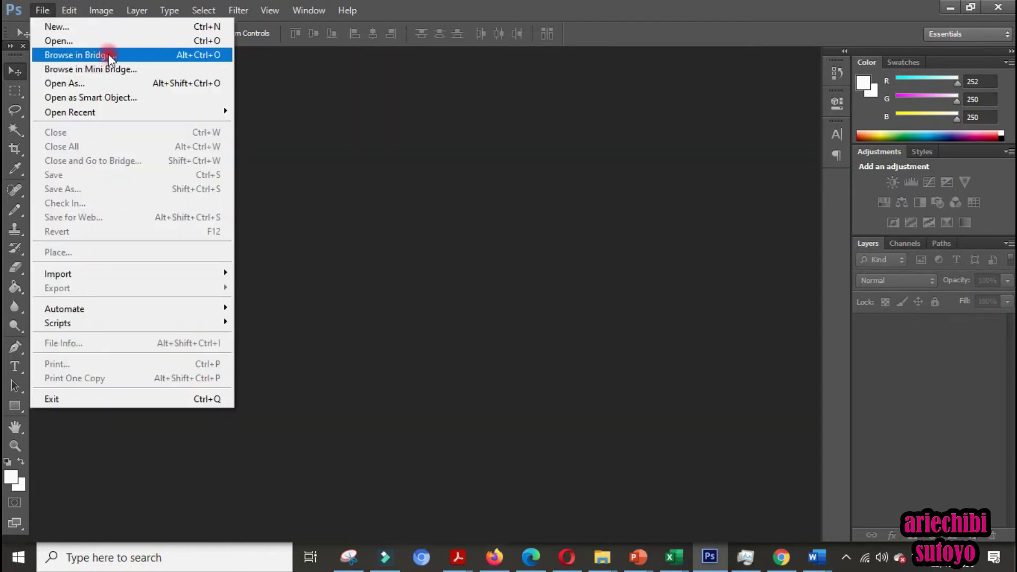
click(137, 42)
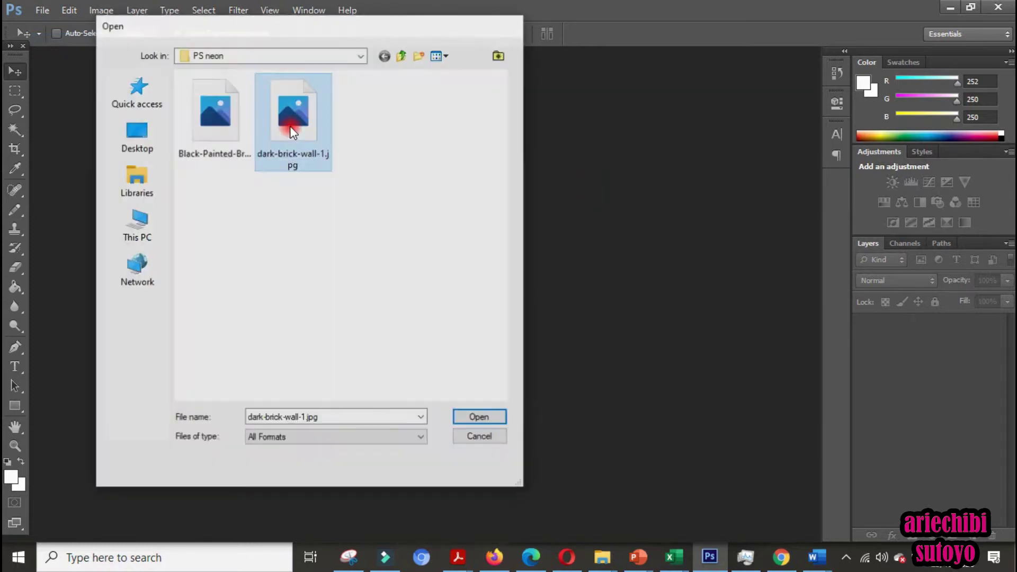
double_click(290, 126)
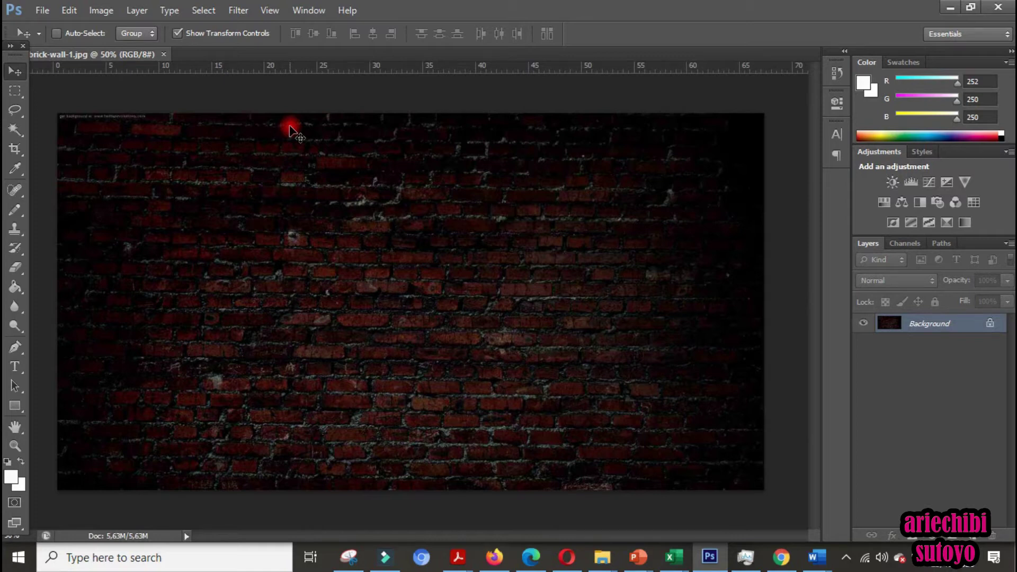
key(ctrl+minus)
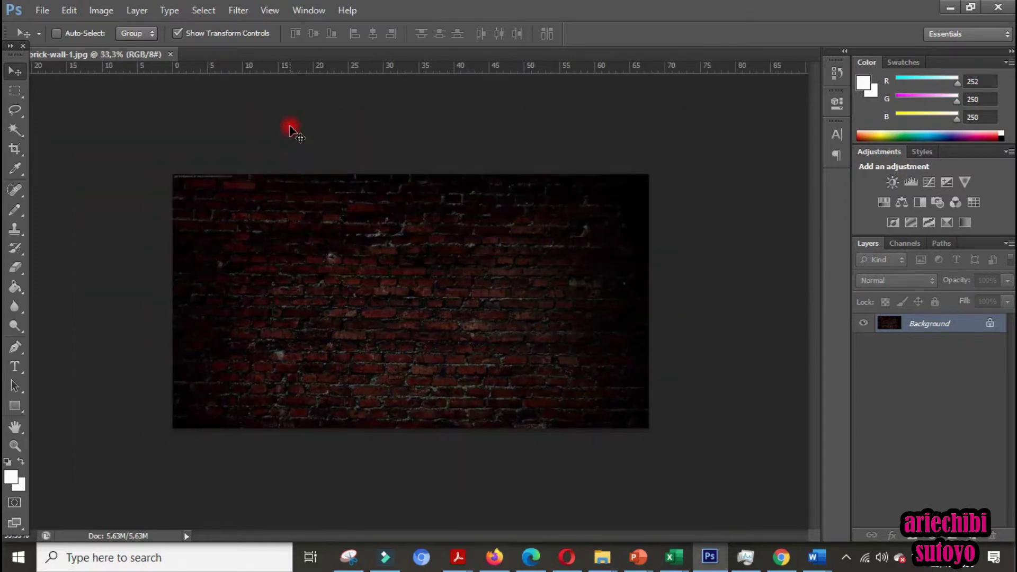
key(ctrl+minus)
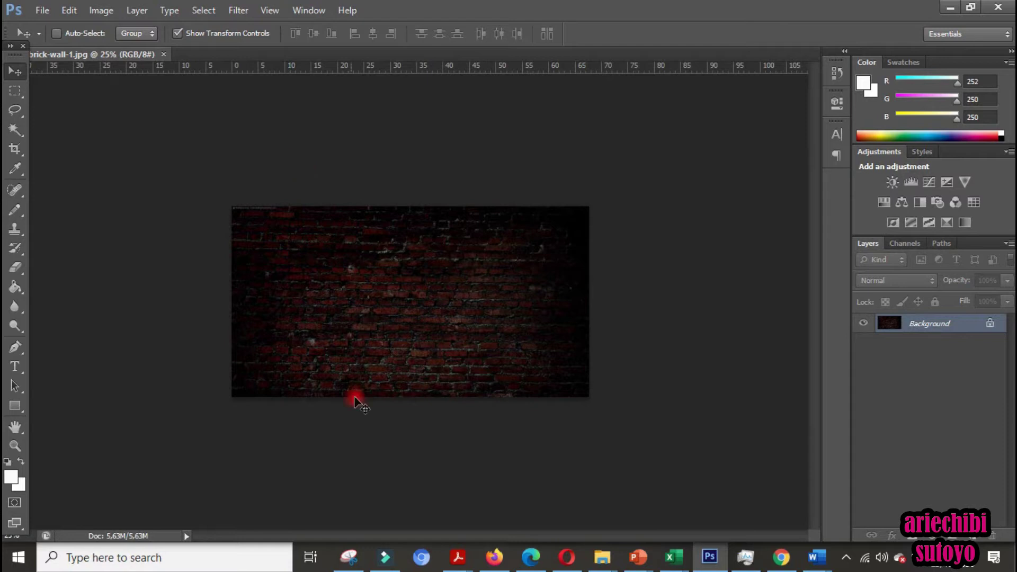
Create a new 753 × 378 px blank document
click(45, 10)
click(398, 201)
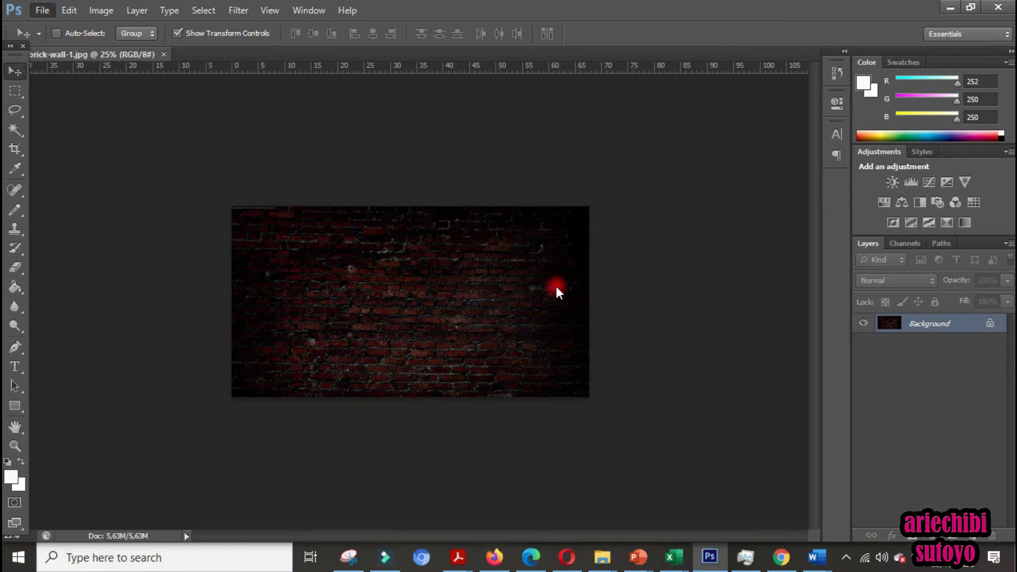
key(ctrl+n)
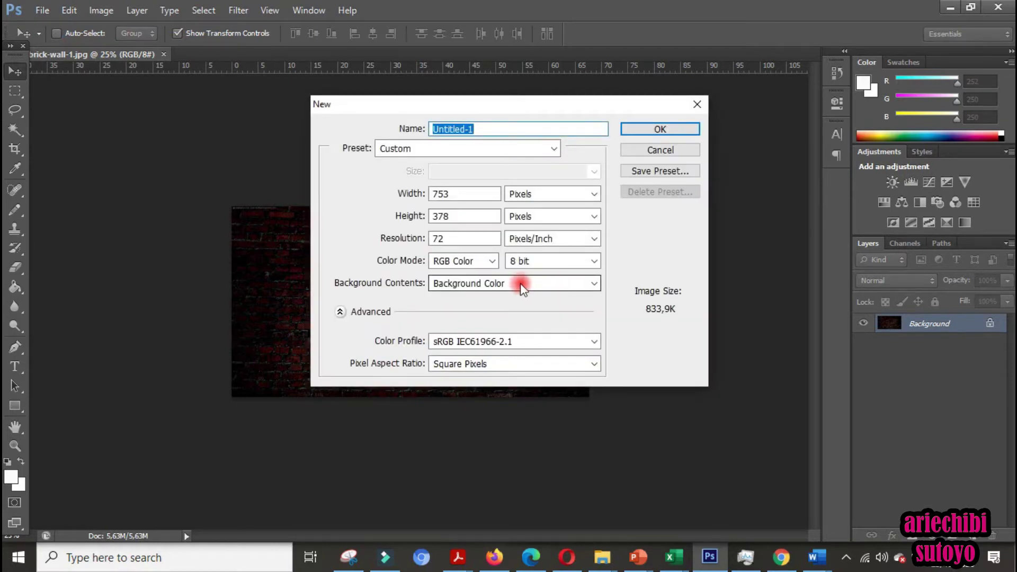
click(659, 127)
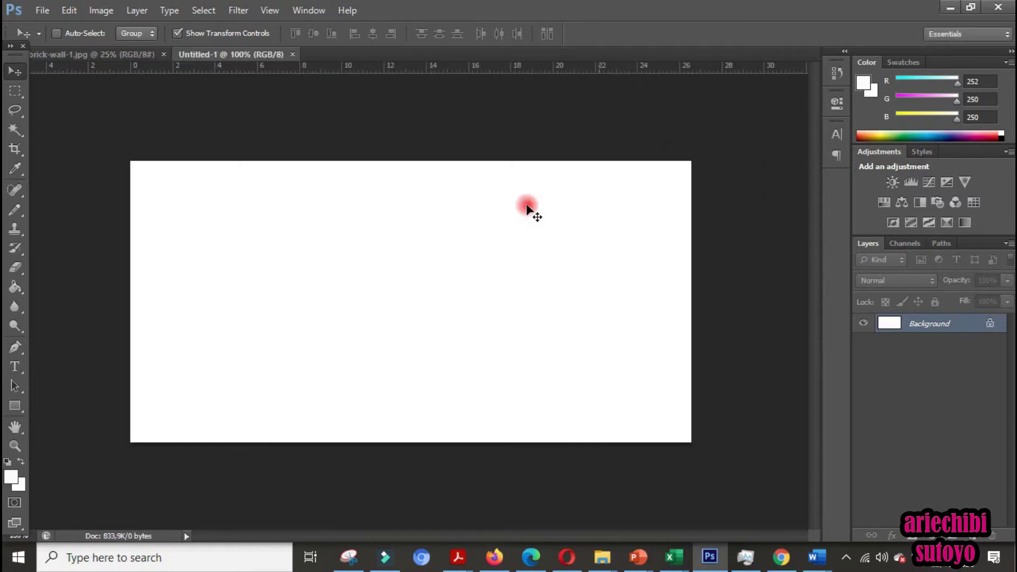
Fill the new canvas with a near-black foreground colour using the Paint Bucket
click(12, 477)
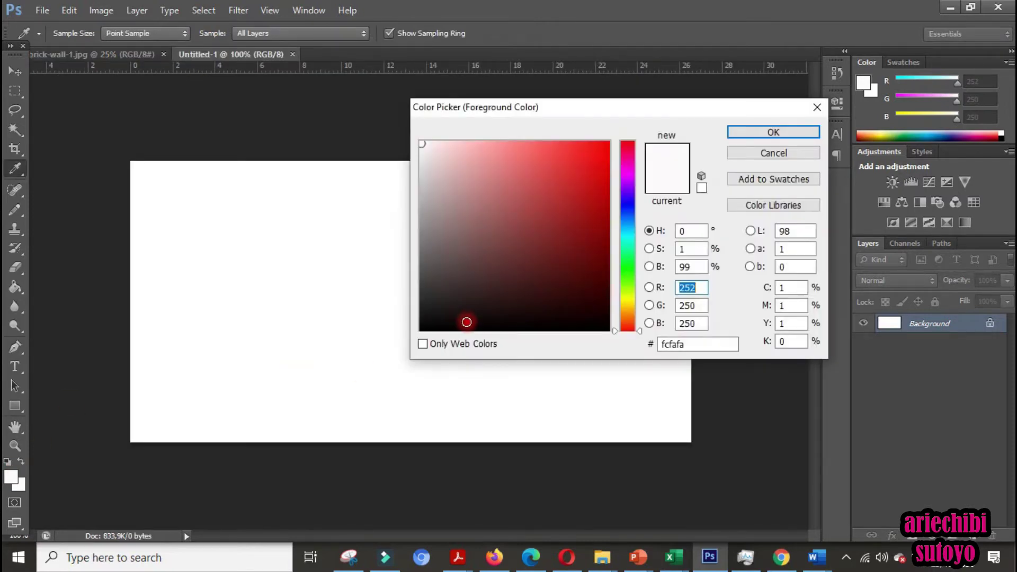
click(443, 328)
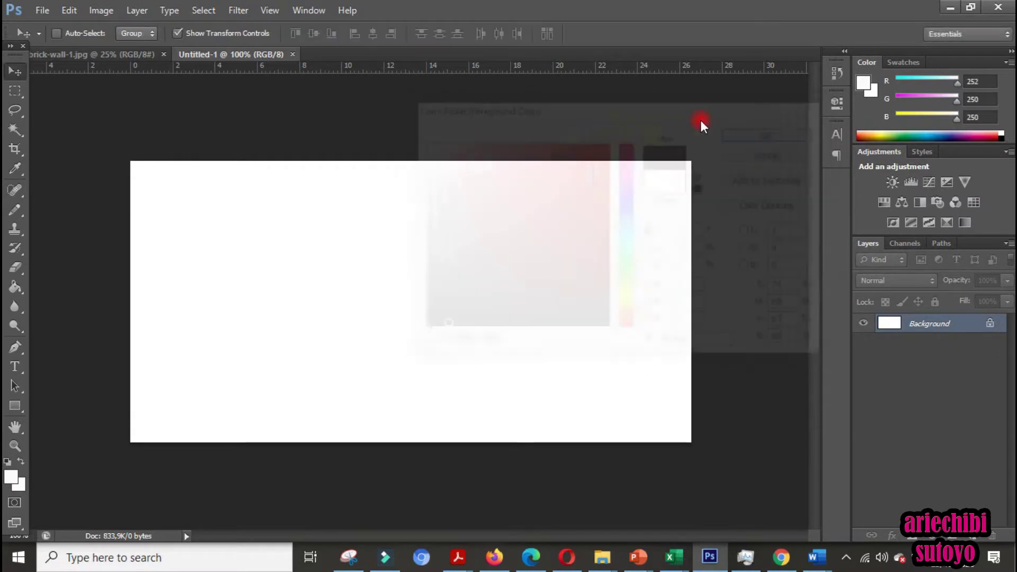
click(15, 286)
click(305, 290)
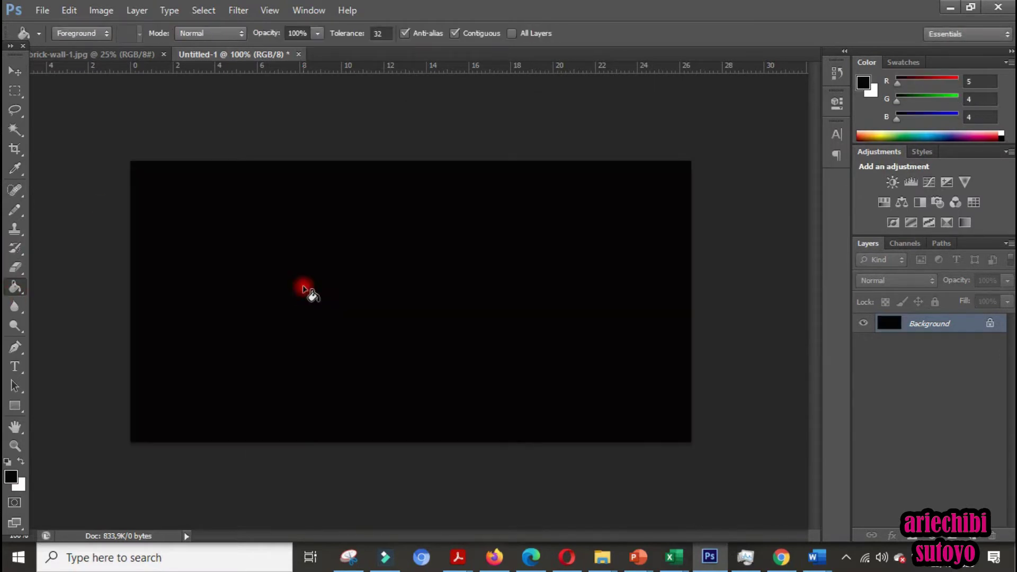
Draw a 627 × 239 px red (c60909) rectangle centred on the black canvas
click(19, 378)
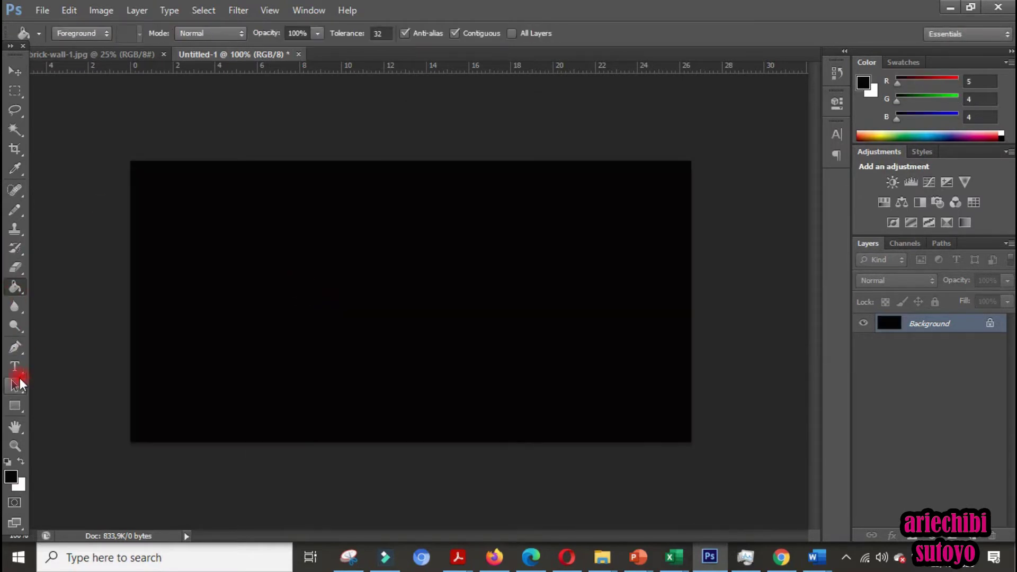
click(22, 407)
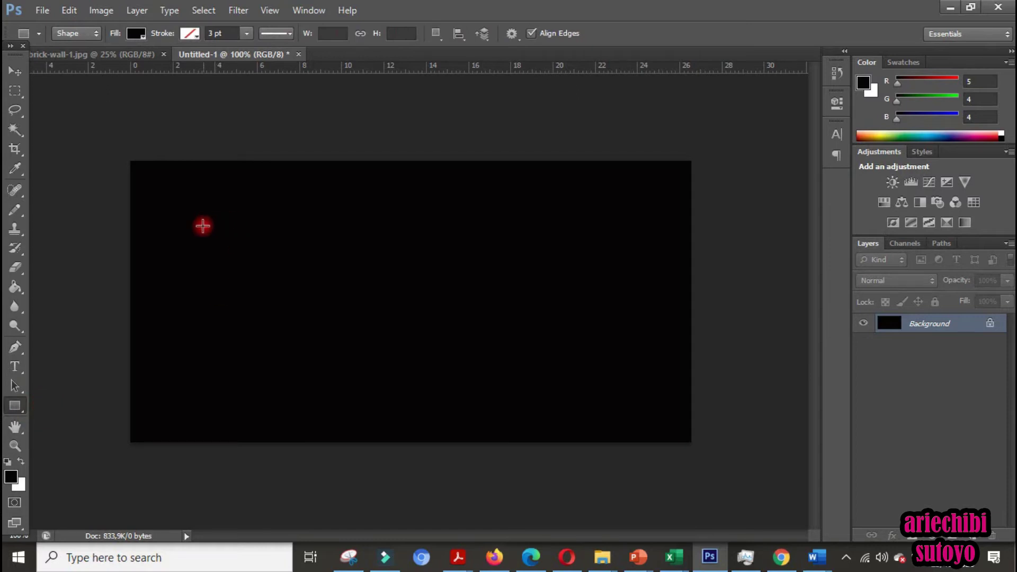
click(8, 477)
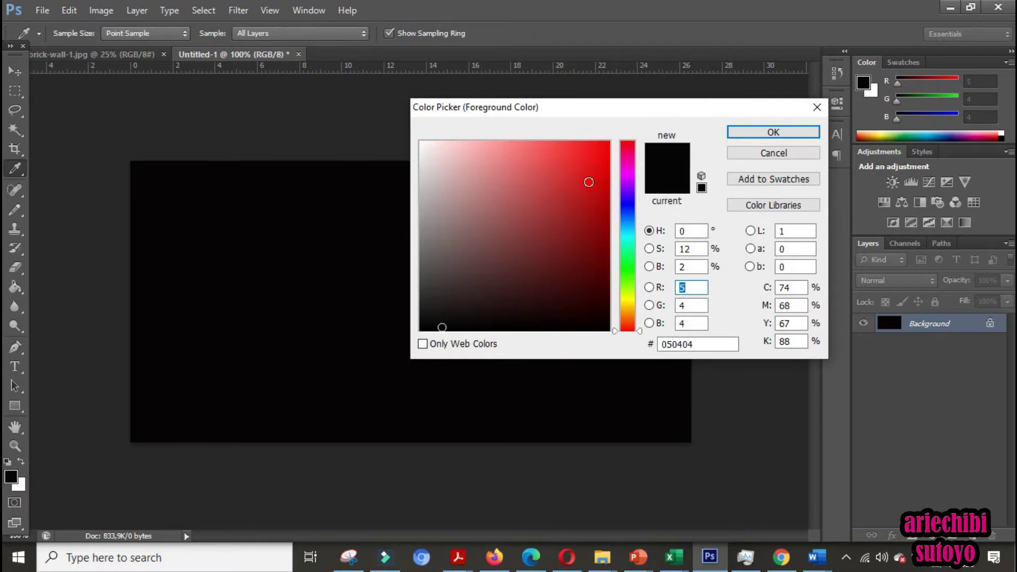
click(600, 183)
click(780, 130)
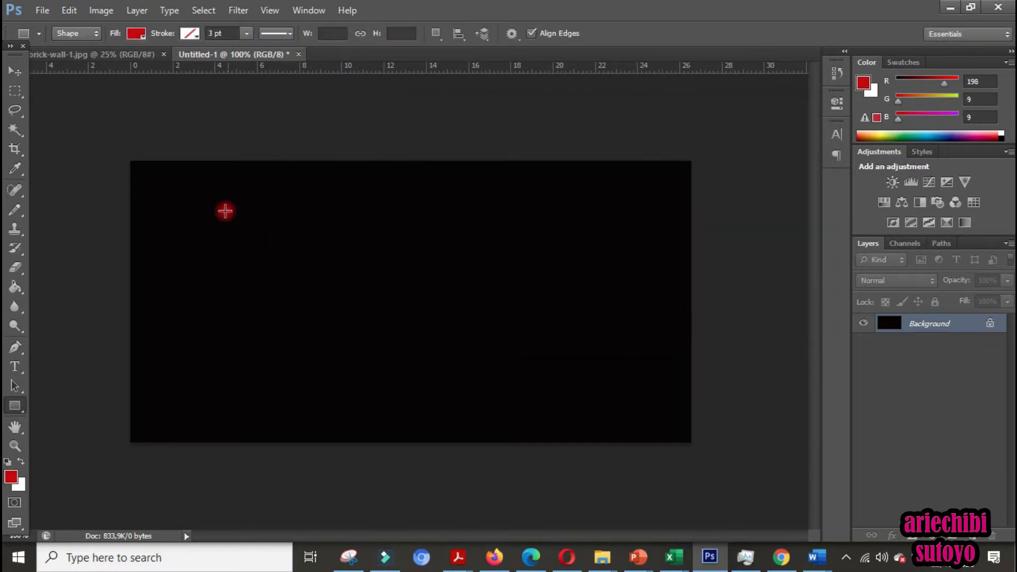
drag(175, 212, 639, 390)
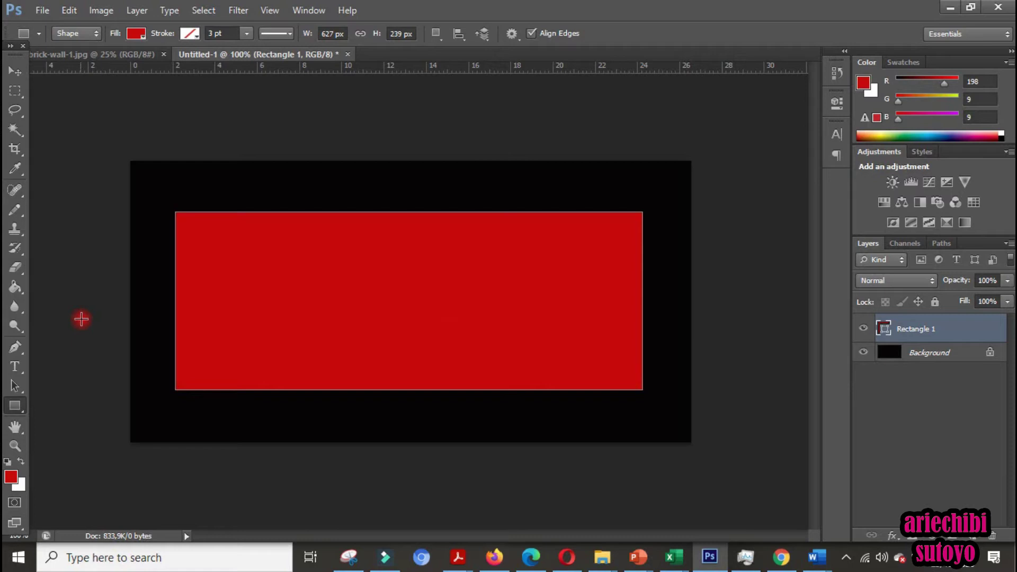
click(17, 212)
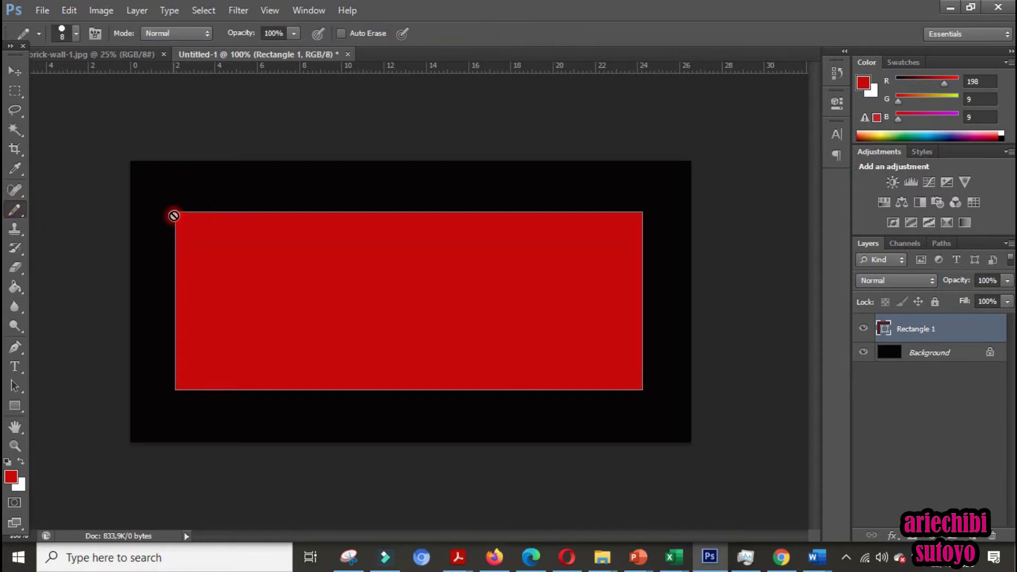
On the Background layer, pencil an off-white (f9f4f4) line along the rectangle's top edge
click(943, 354)
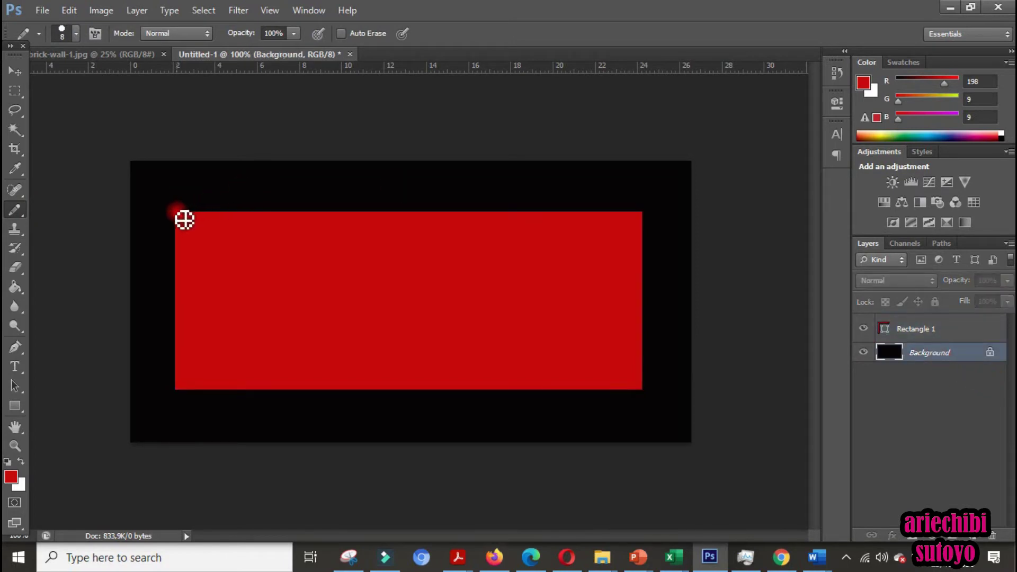
click(11, 477)
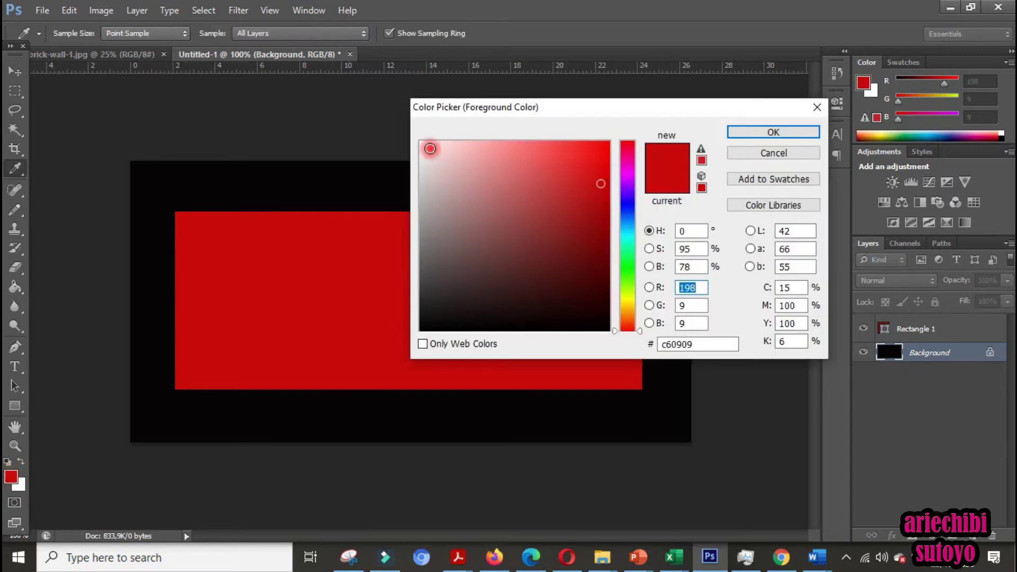
click(423, 145)
click(739, 136)
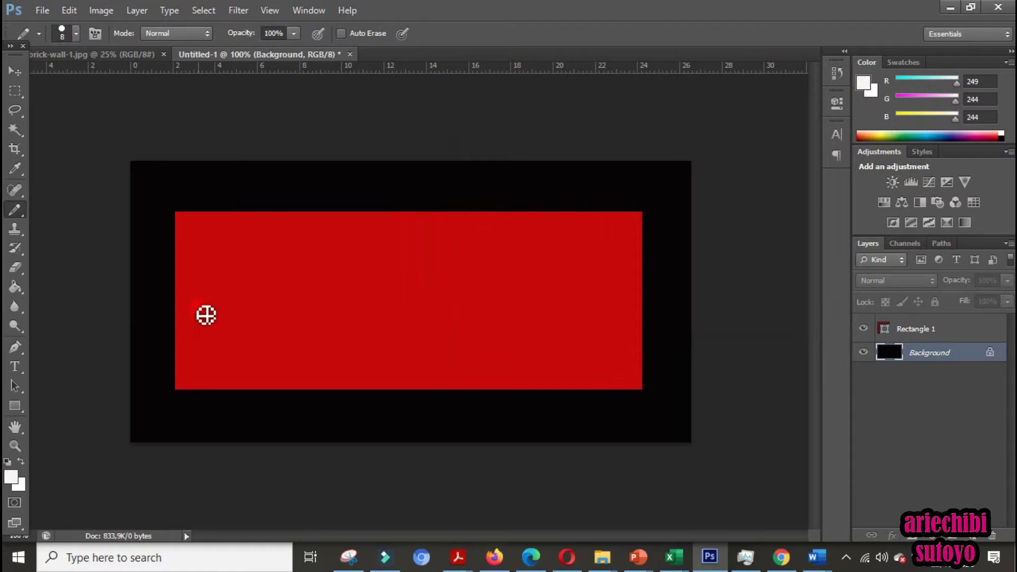
mouse_move(186, 219)
mouse_down()
mouse_move(647, 218)
mouse_move(654, 381)
mouse_move(647, 398)
mouse_move(182, 395)
mouse_move(181, 237)
mouse_up()
Complete the outline's left edge, then make Rectangle 1 the active layer, undoing a trial merge
click(182, 220)
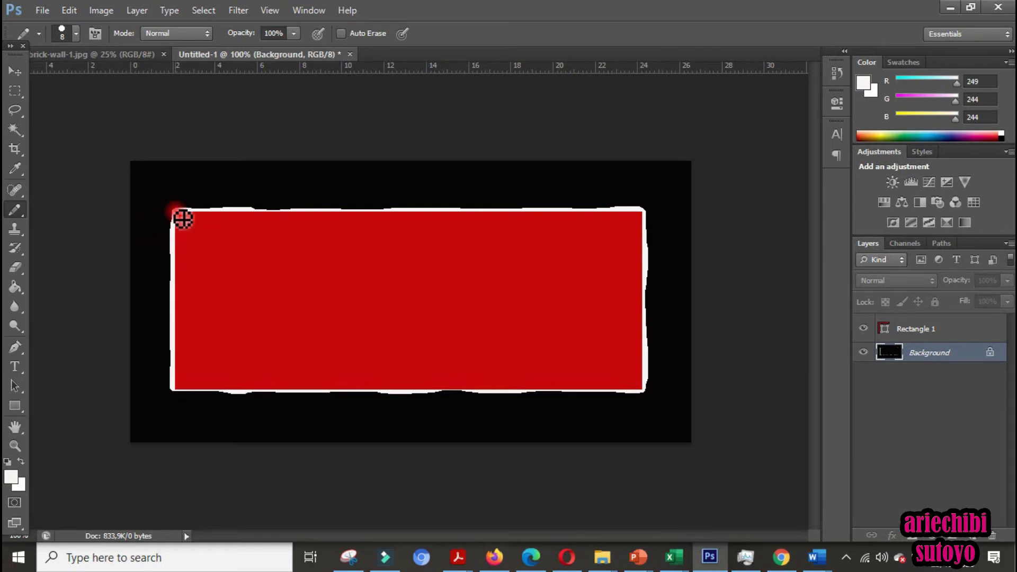
click(930, 330)
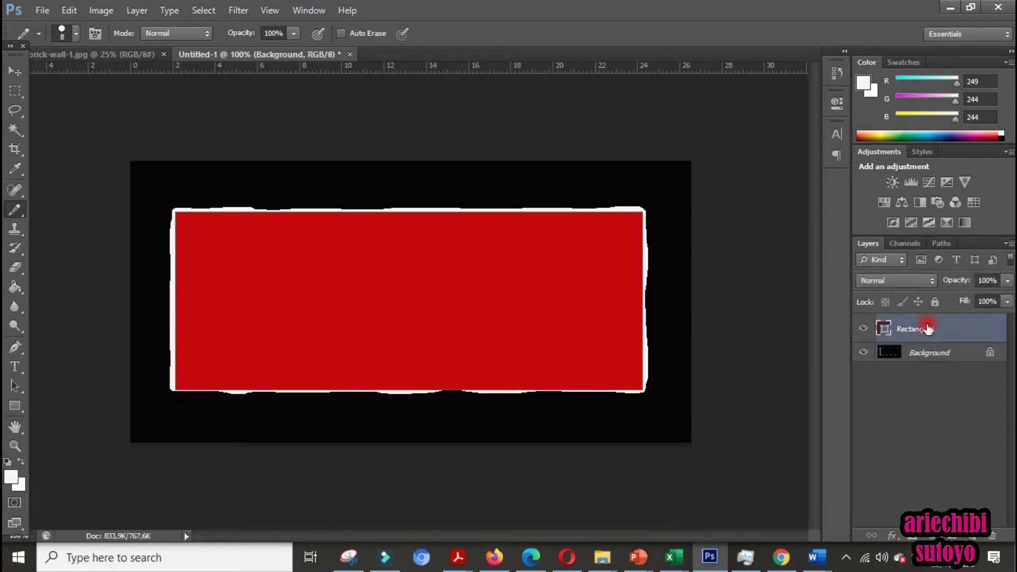
key(ctrl+e)
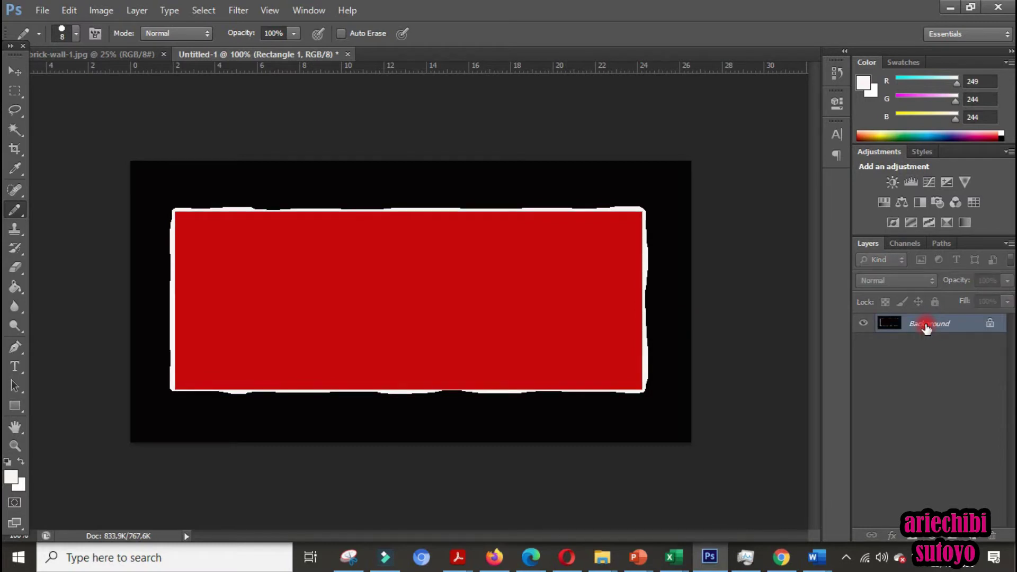
key(ctrl+z)
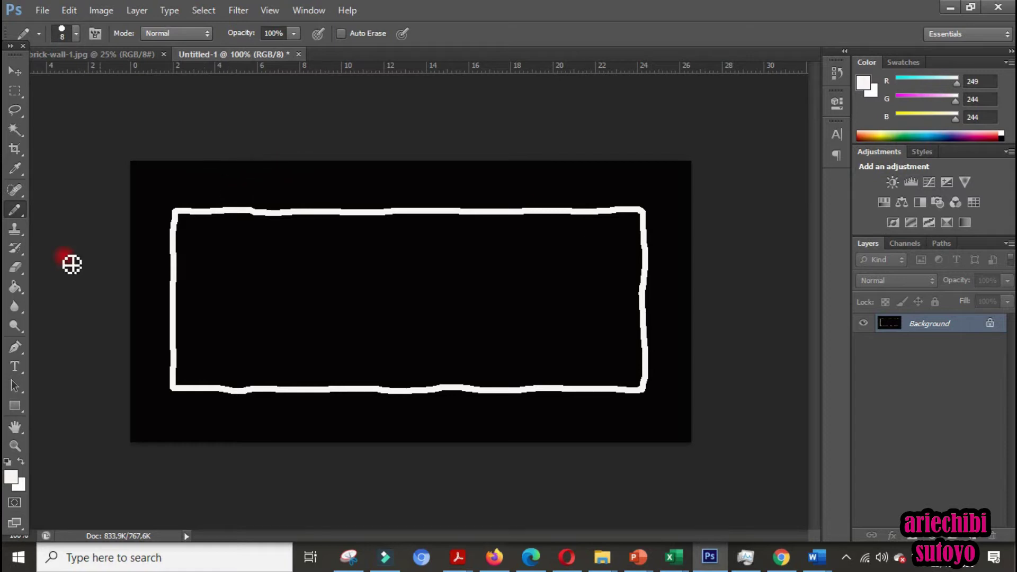
Select only the white frame with Magic Wand on the black areas and Select Inverse
click(20, 129)
click(156, 186)
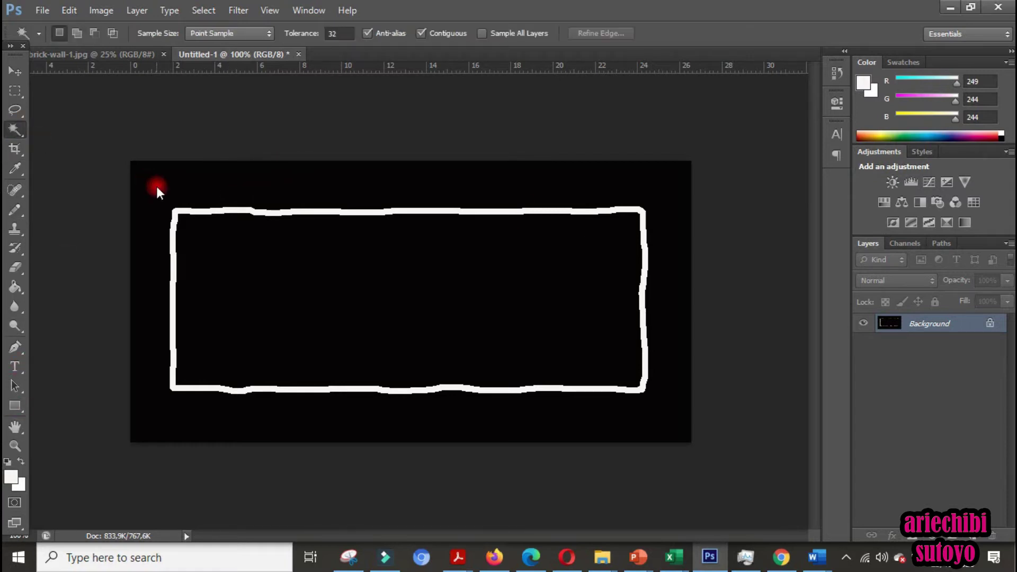
shift+click(260, 256)
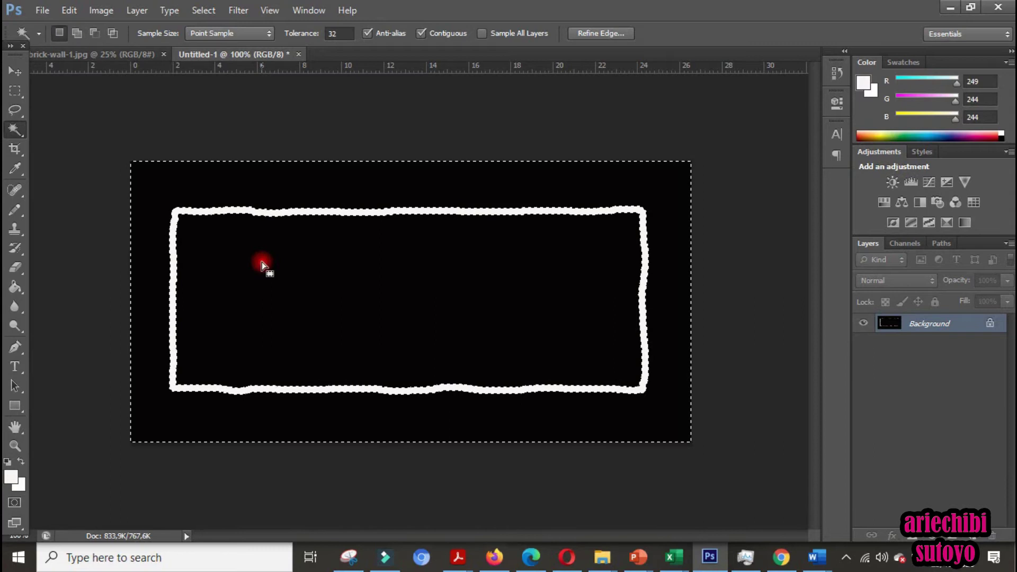
right_click(221, 179)
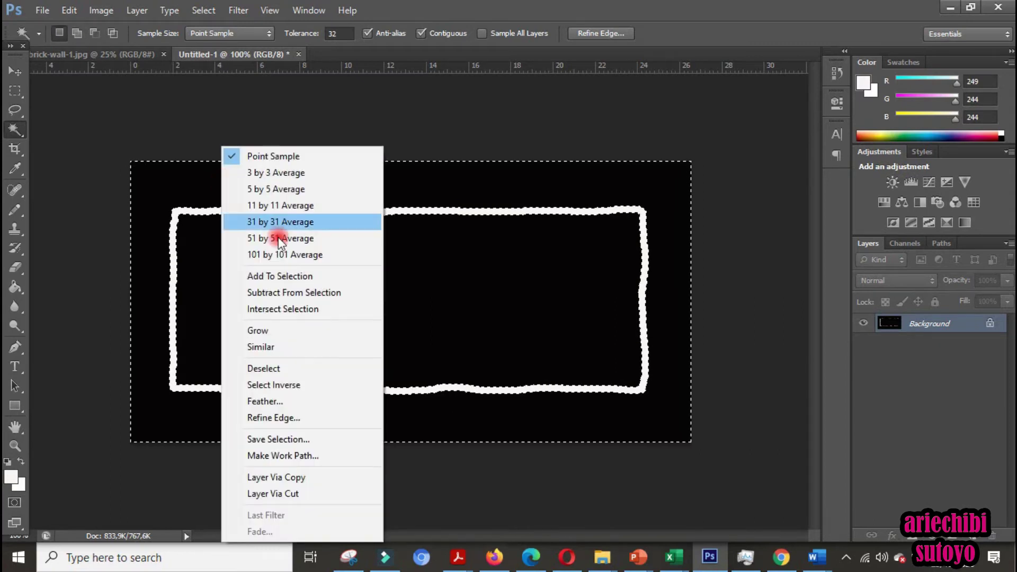
click(320, 383)
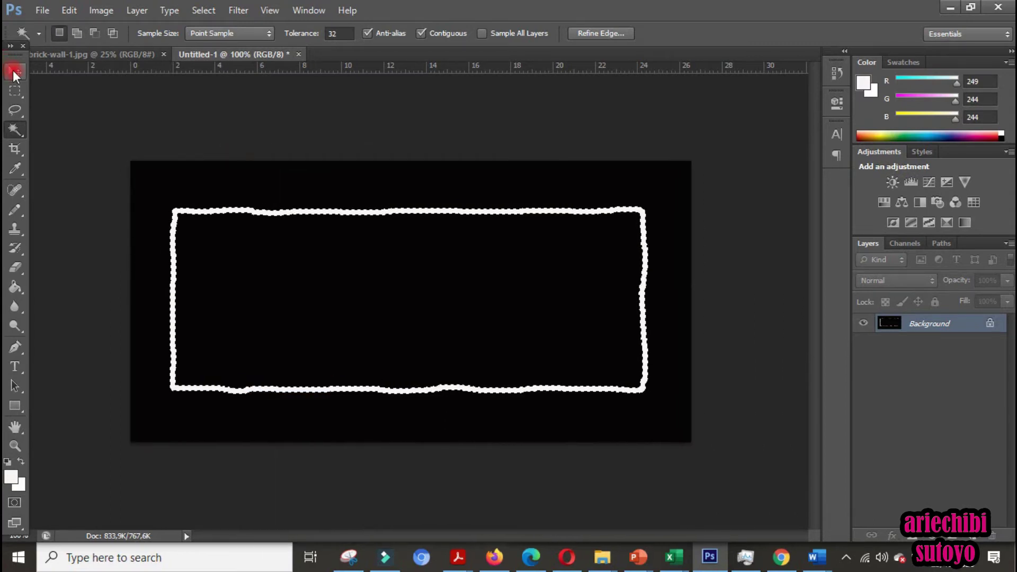
Move the selected white frame onto the dark-brick-wall-1.jpg document
click(13, 72)
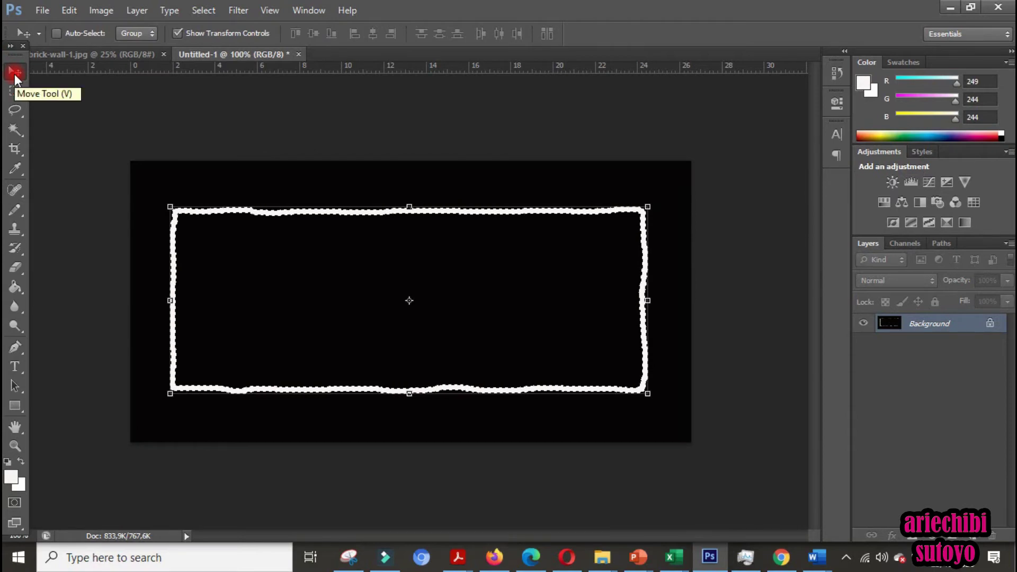
click(64, 54)
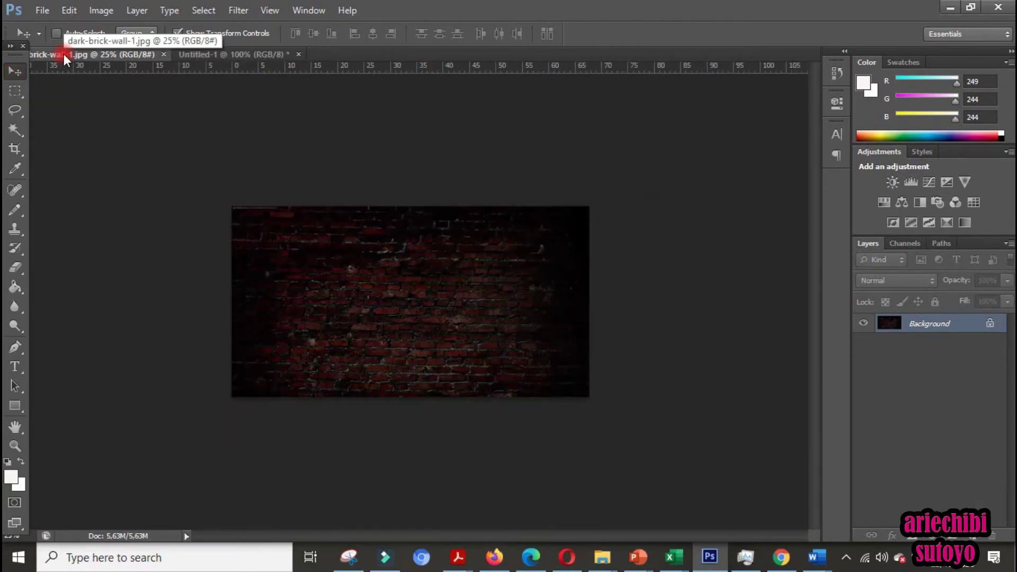
key(ctrl+v)
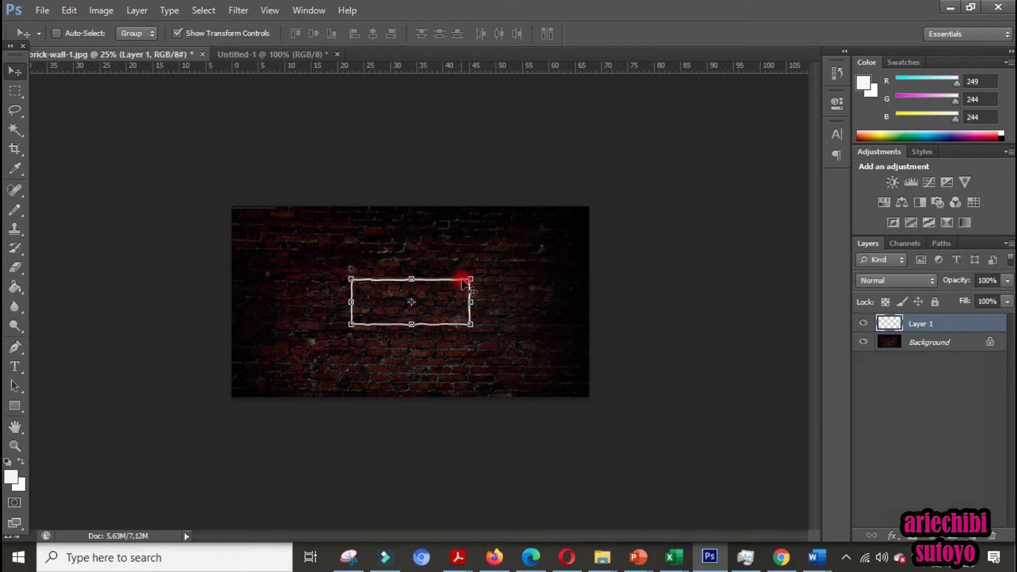
Resize the white frame by its corners, shift it up-left on the bricks, and apply the transform
drag(470, 277, 535, 244)
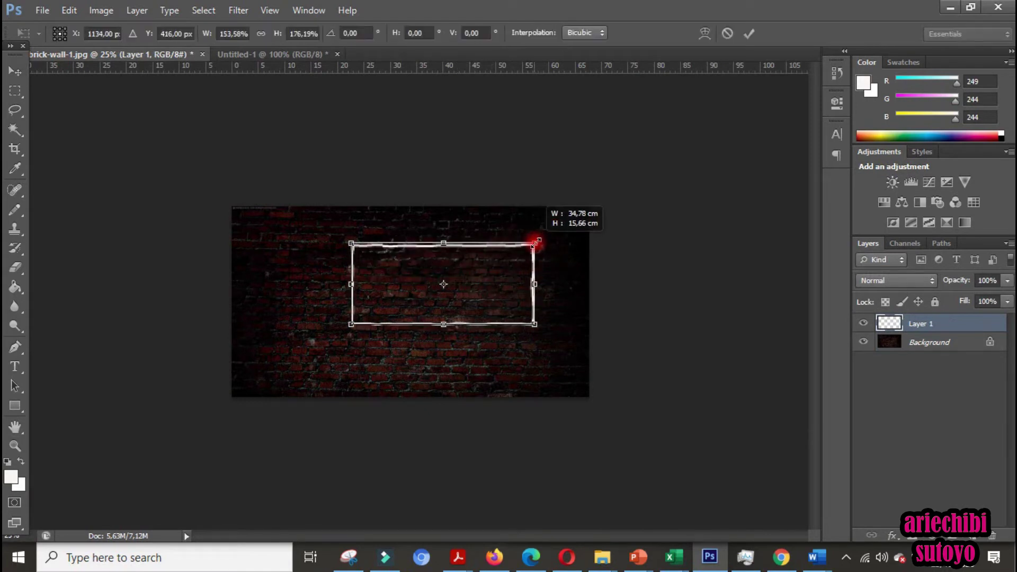
drag(350, 324, 325, 322)
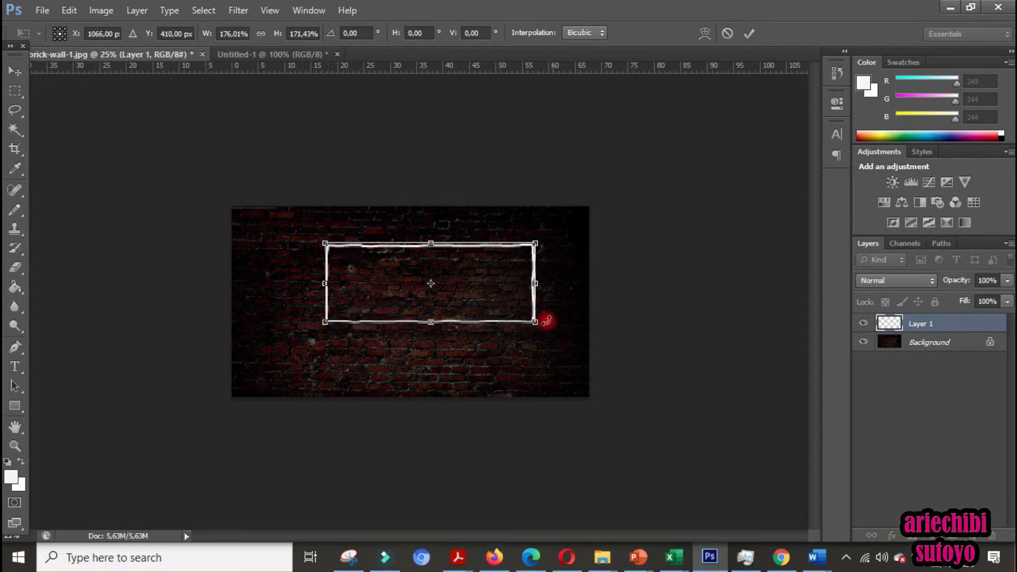
drag(536, 320, 521, 314)
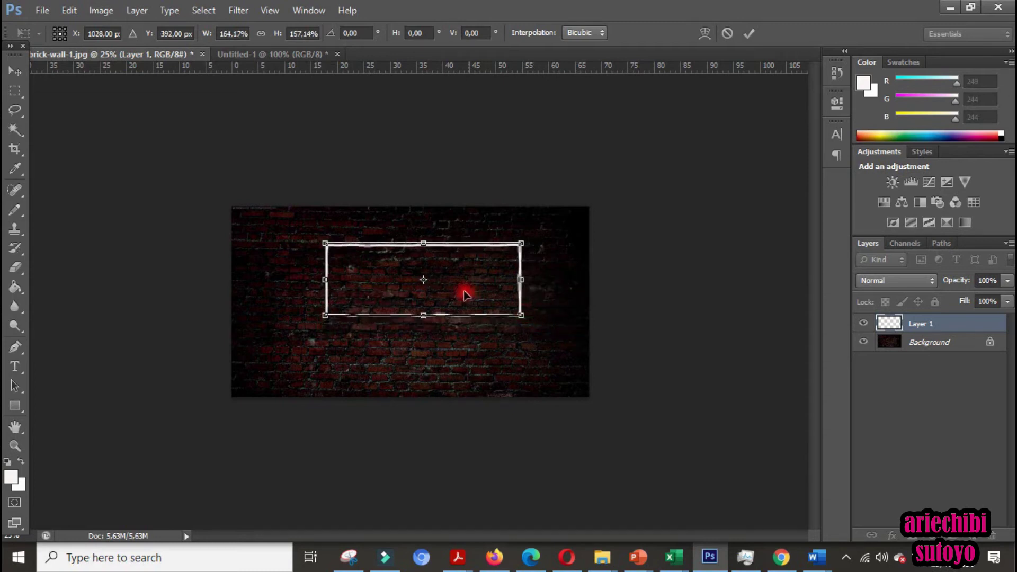
drag(467, 294, 452, 291)
click(16, 73)
key(Return)
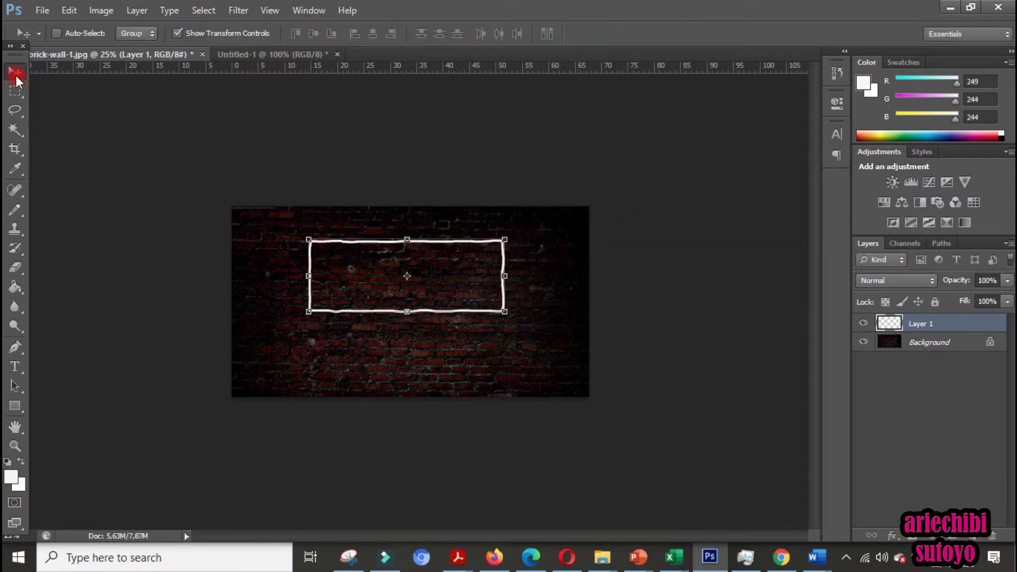
click(15, 130)
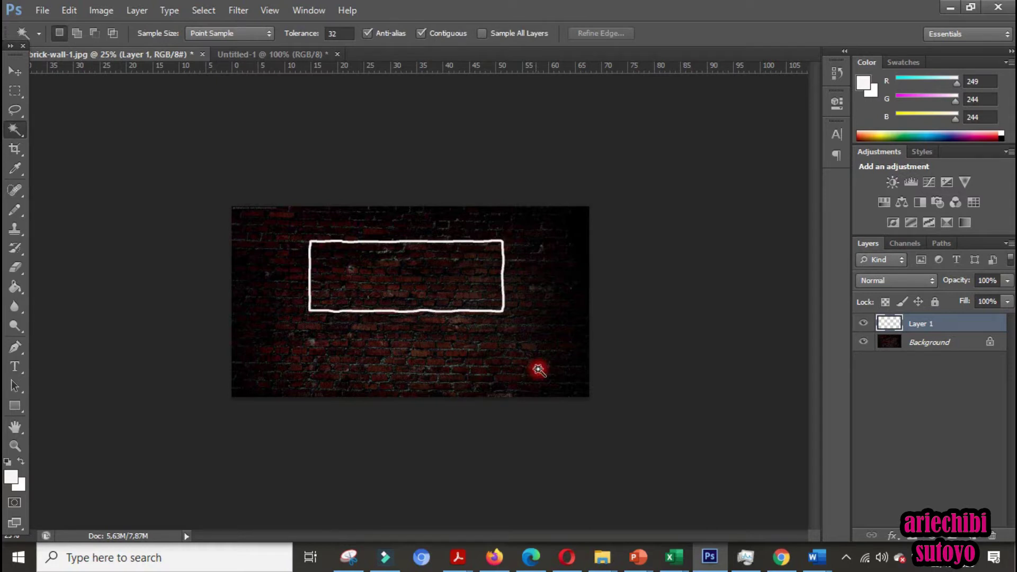
Open Blending Options for Layer 1 from its right-click menu in the Layers panel
click(921, 323)
right_click(920, 322)
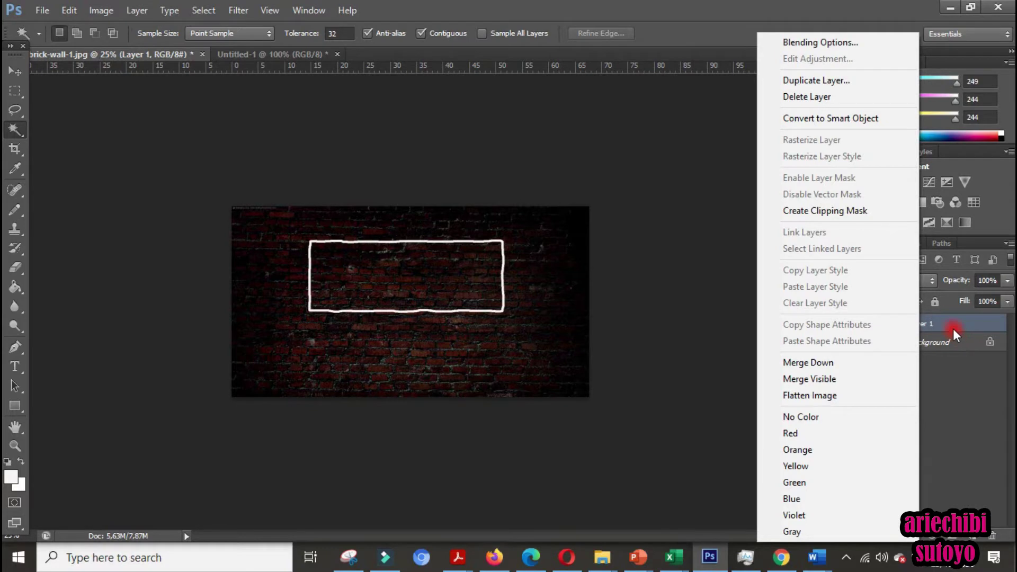
click(949, 325)
right_click(939, 325)
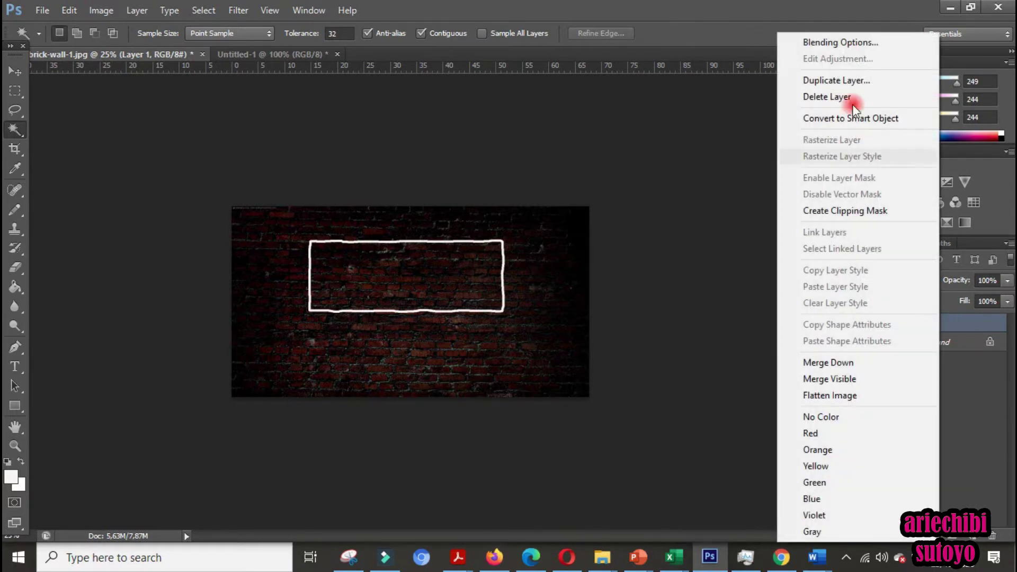
click(834, 37)
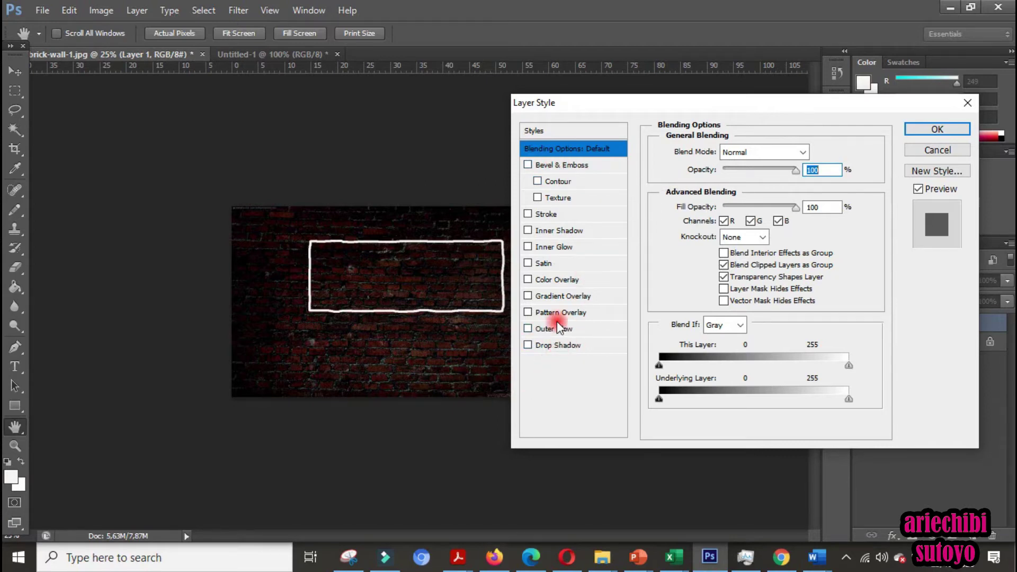
Give Layer 1 an Outer Bevel Bevel & Emboss with 35 px size and enable Outer Glow
click(540, 165)
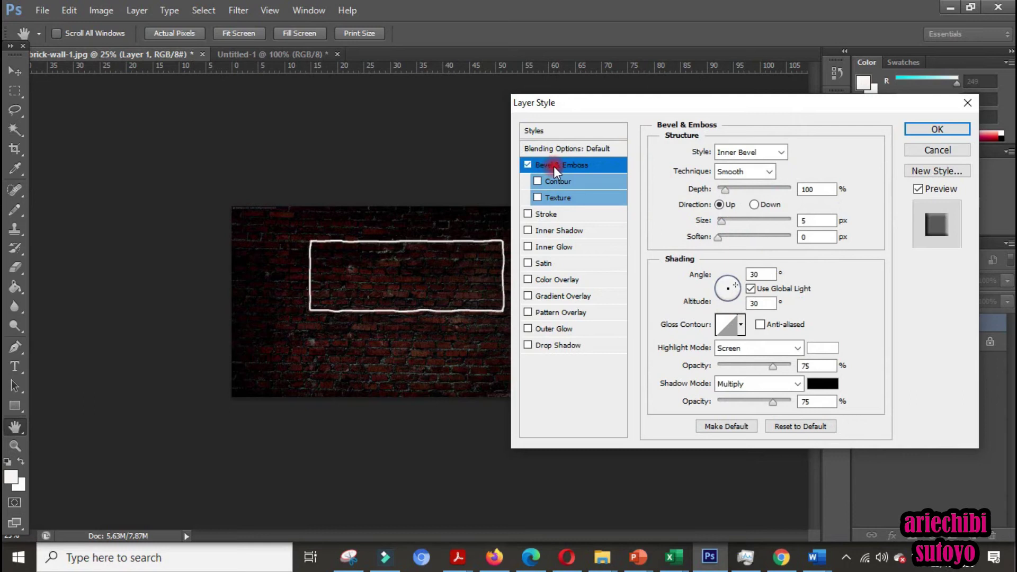
click(781, 154)
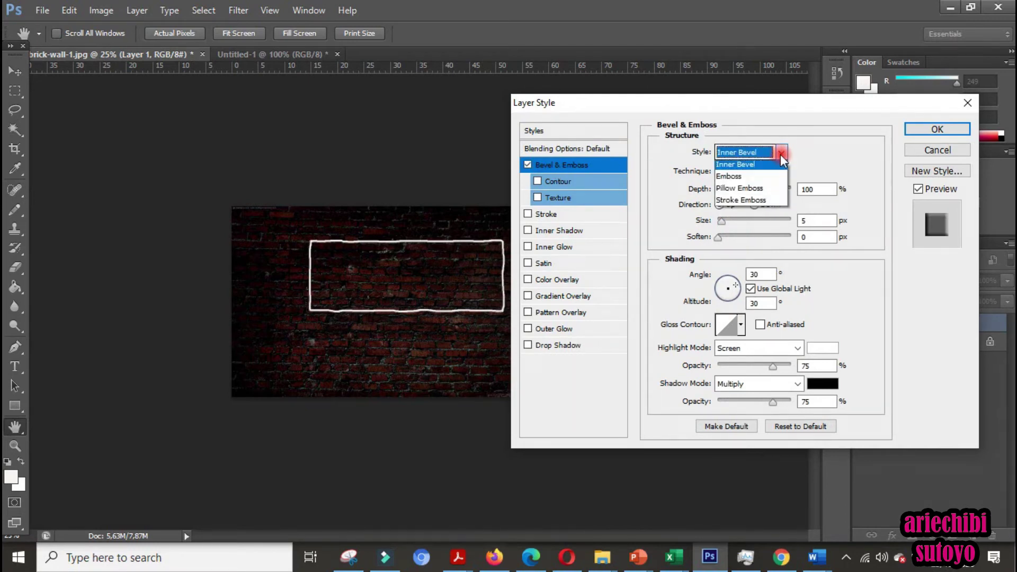
scroll(762, 175, up, 1)
click(771, 165)
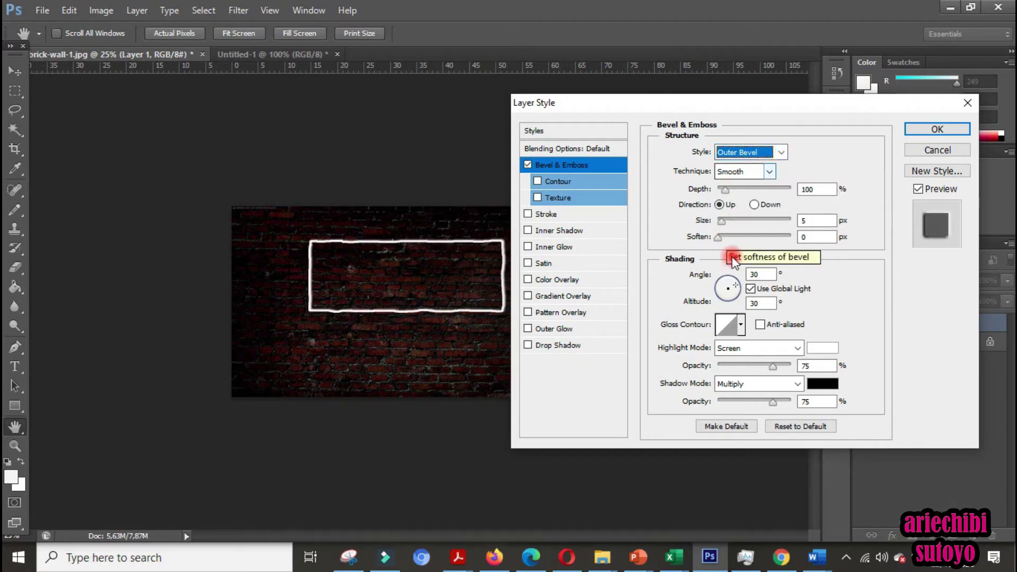
click(723, 221)
mouse_move(723, 221)
mouse_down()
mouse_move(739, 220)
mouse_move(730, 222)
mouse_up()
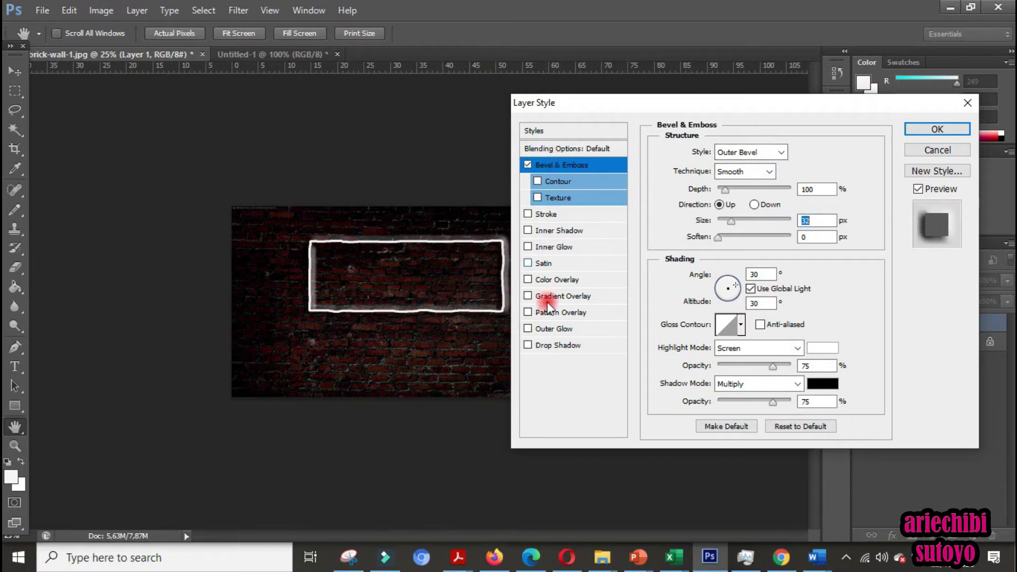
click(546, 329)
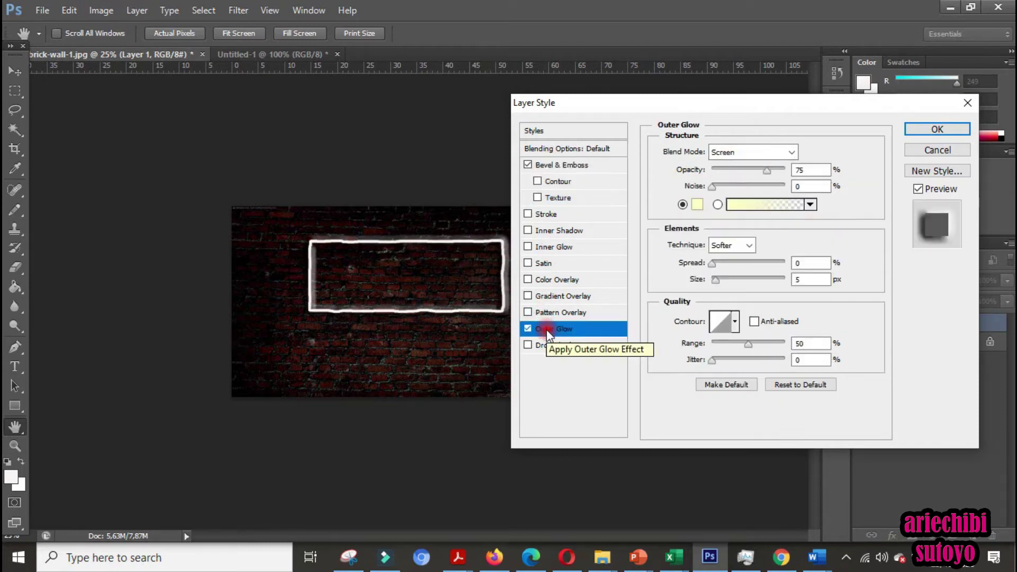
Change the frame's Outer Glow blend mode to Linear Light
click(697, 205)
click(794, 152)
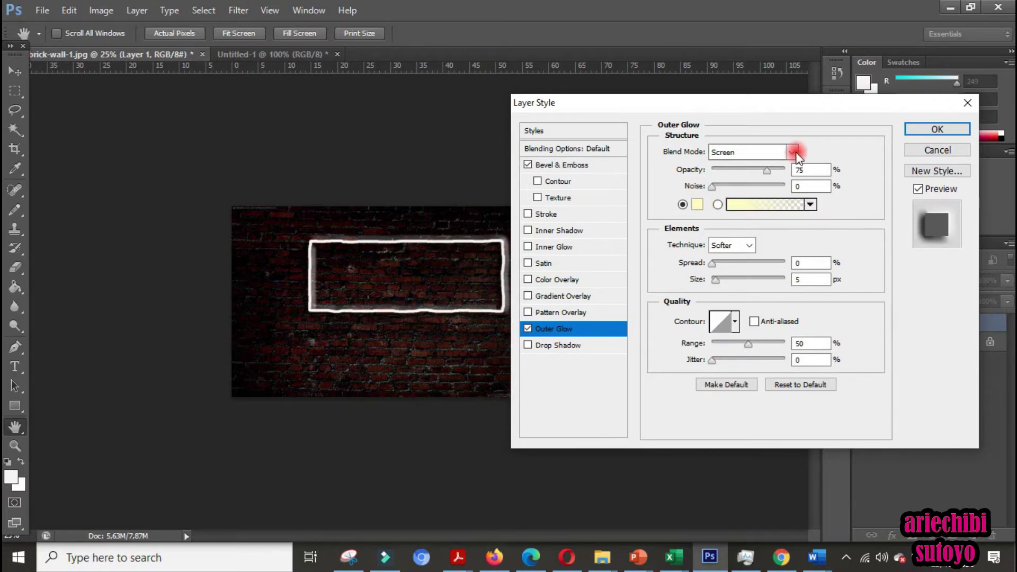
click(752, 393)
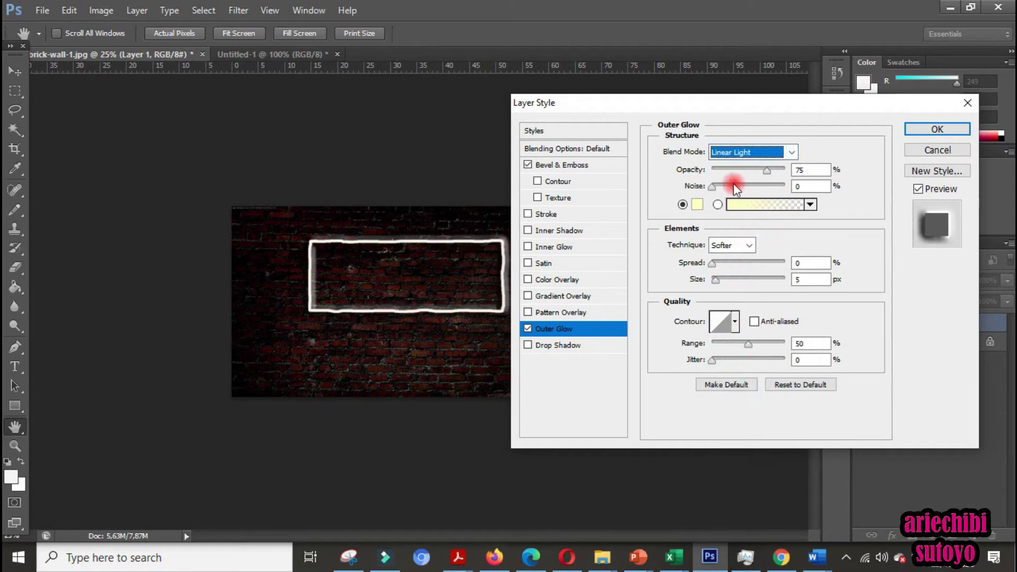
Change the frame's outer glow colour to coral red f63a4c
click(697, 205)
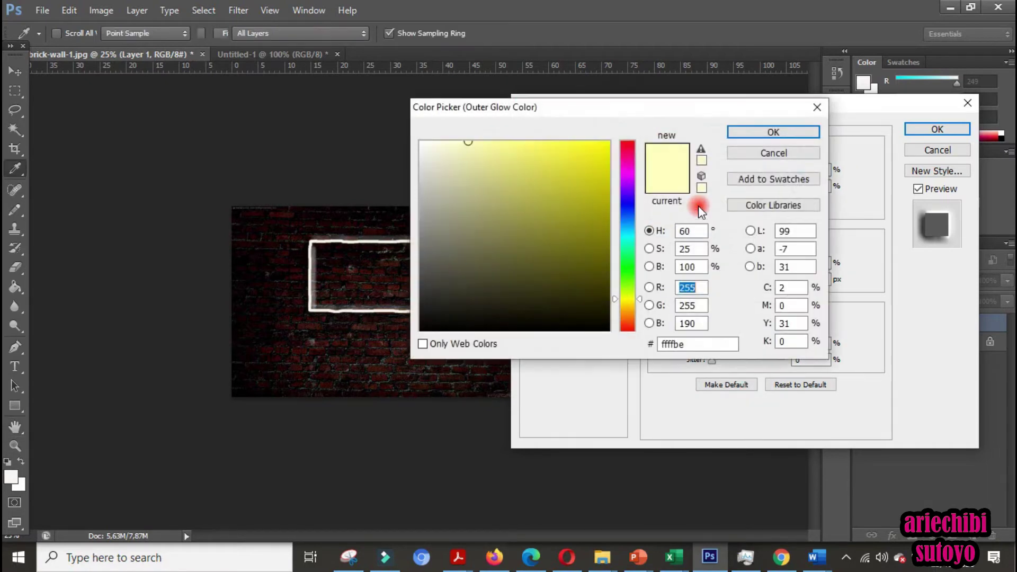
click(628, 151)
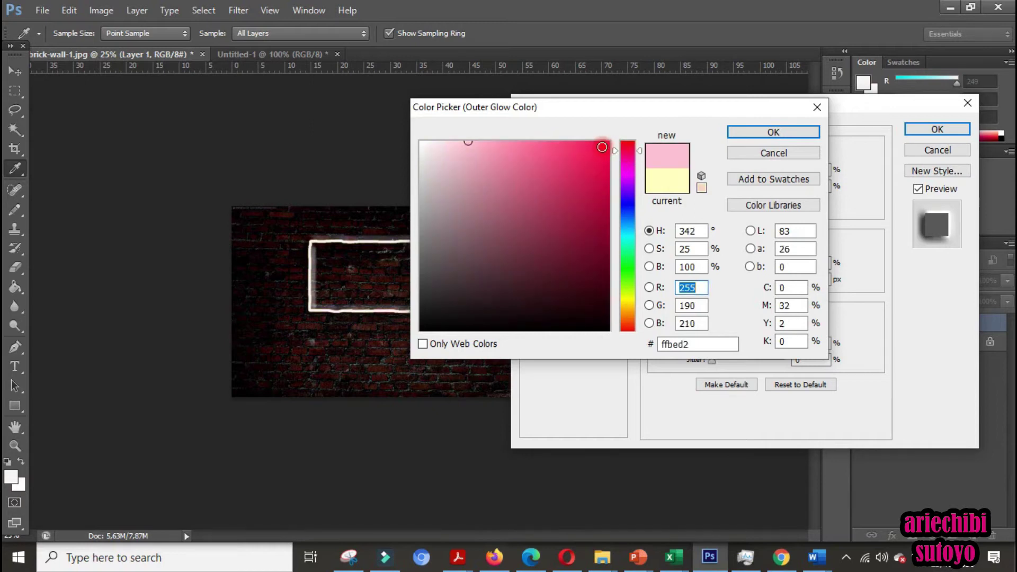
click(602, 146)
click(566, 154)
click(627, 144)
click(555, 153)
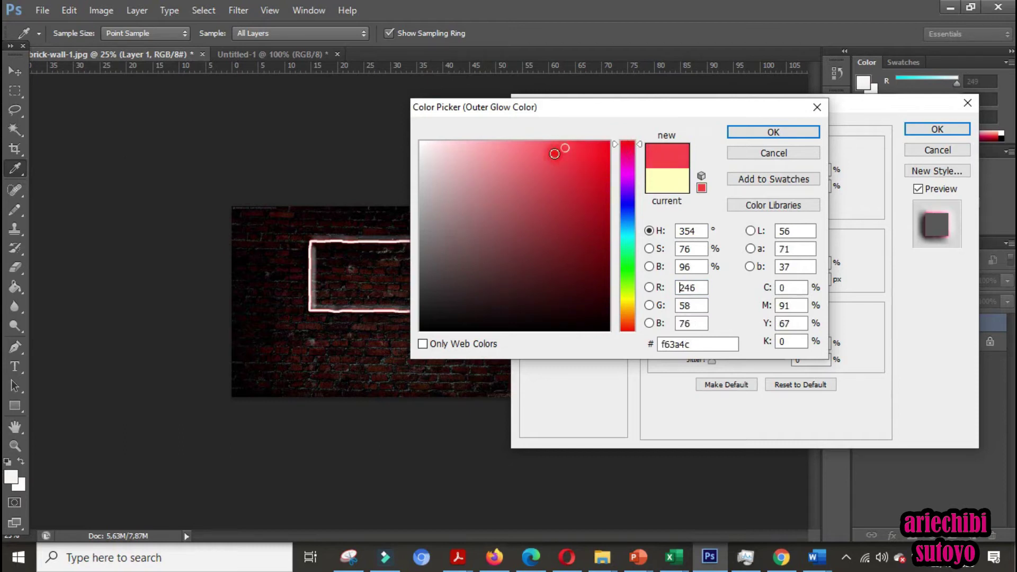
click(746, 133)
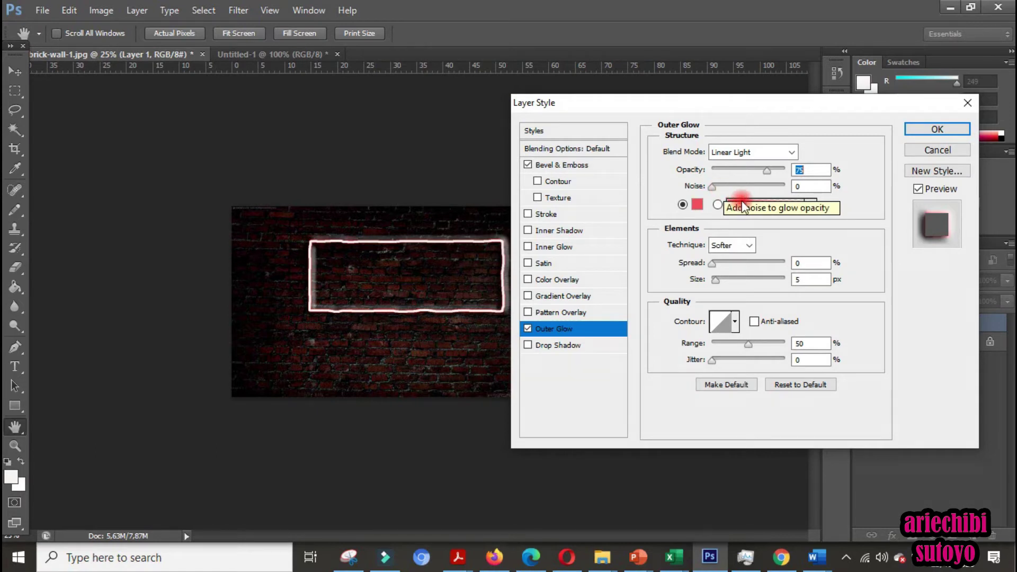
Tune the frame's outer glow to 43% opacity, 24 px size and lower spread, and enable Drop Shadow
click(719, 263)
mouse_move(720, 267)
mouse_down()
mouse_move(732, 268)
mouse_move(723, 286)
mouse_up()
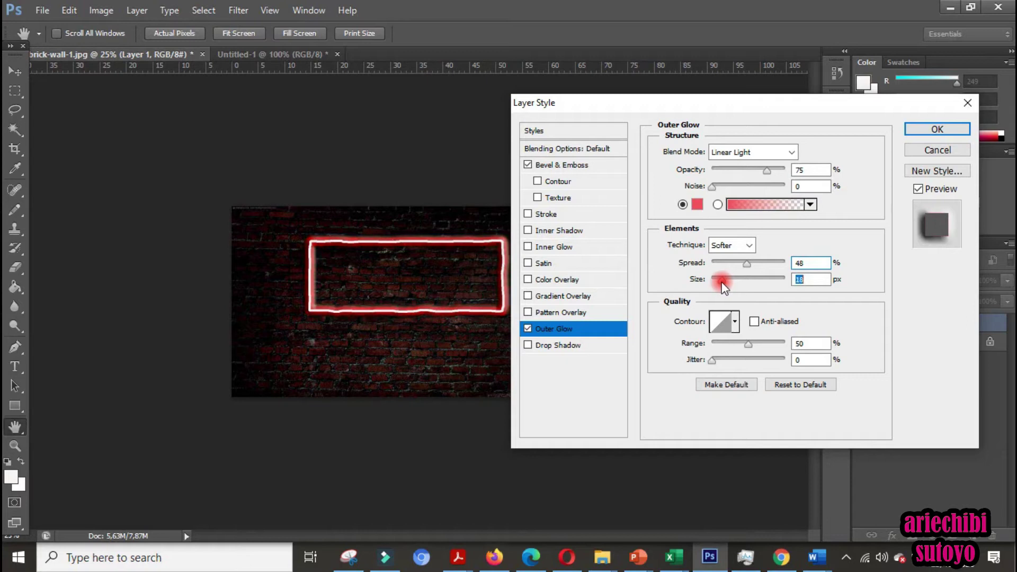
drag(725, 286, 759, 267)
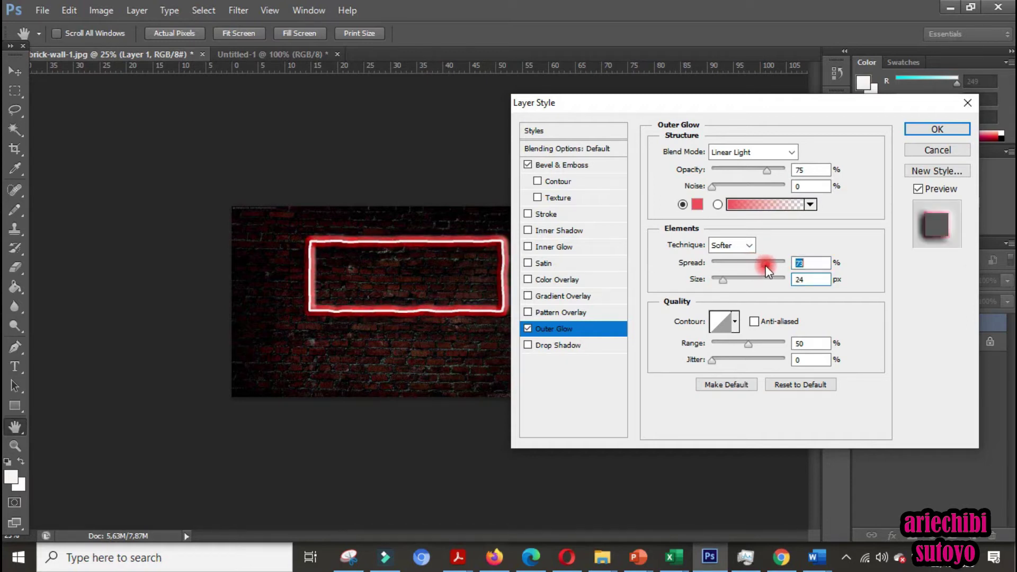
mouse_move(737, 346)
mouse_down()
mouse_move(766, 345)
mouse_move(725, 364)
mouse_move(685, 361)
mouse_up()
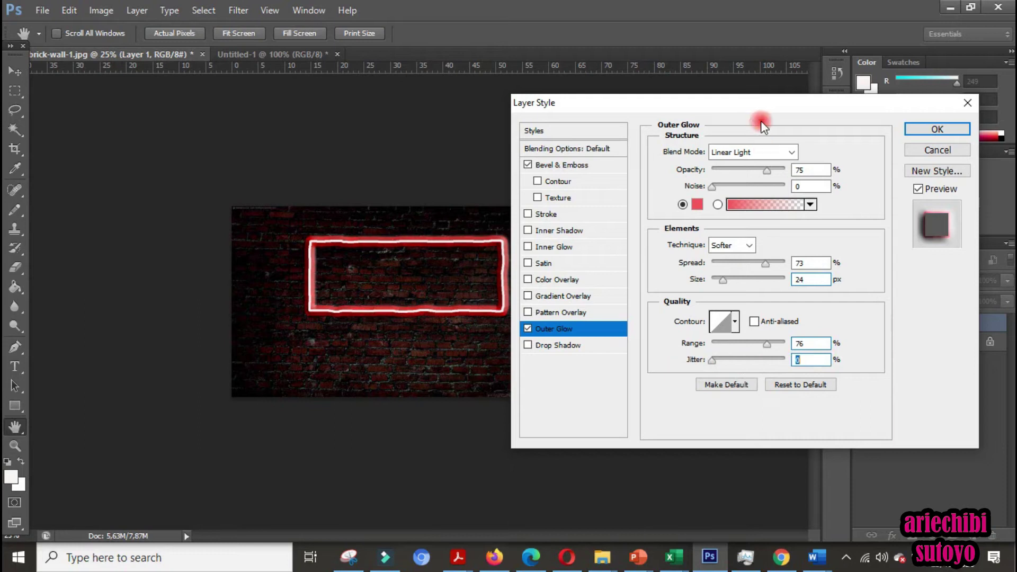
drag(766, 170, 745, 170)
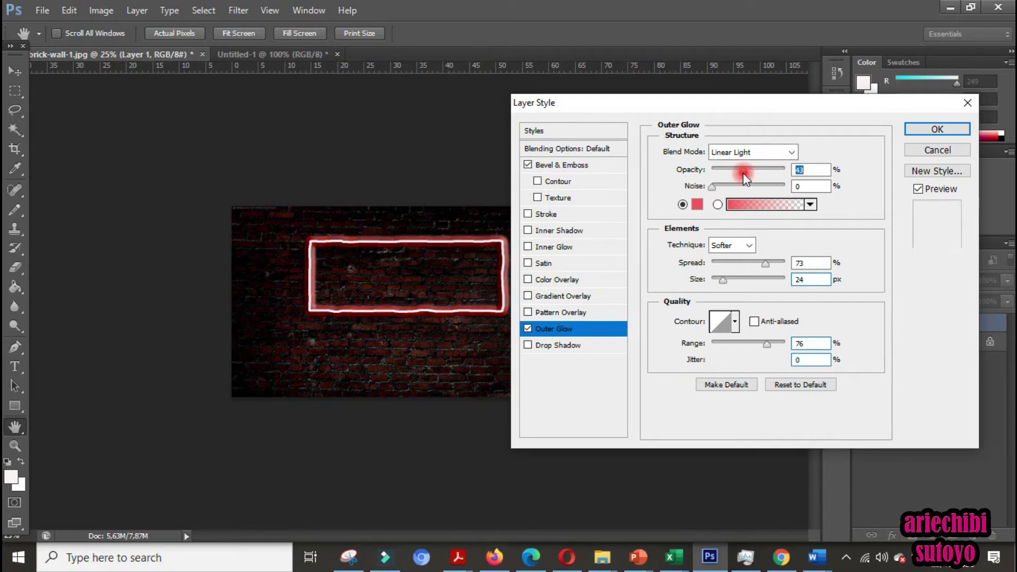
drag(762, 263, 747, 264)
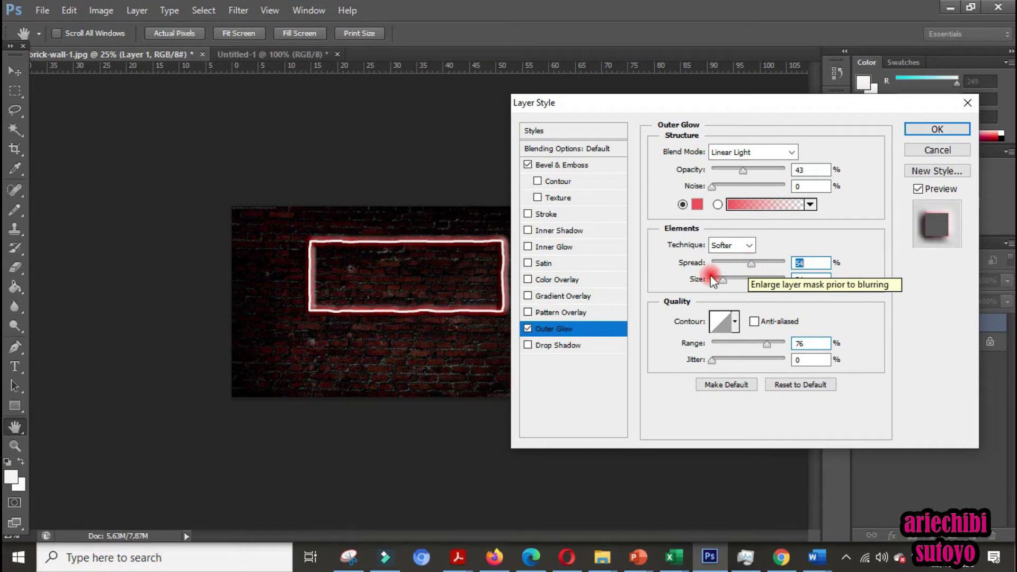
click(553, 346)
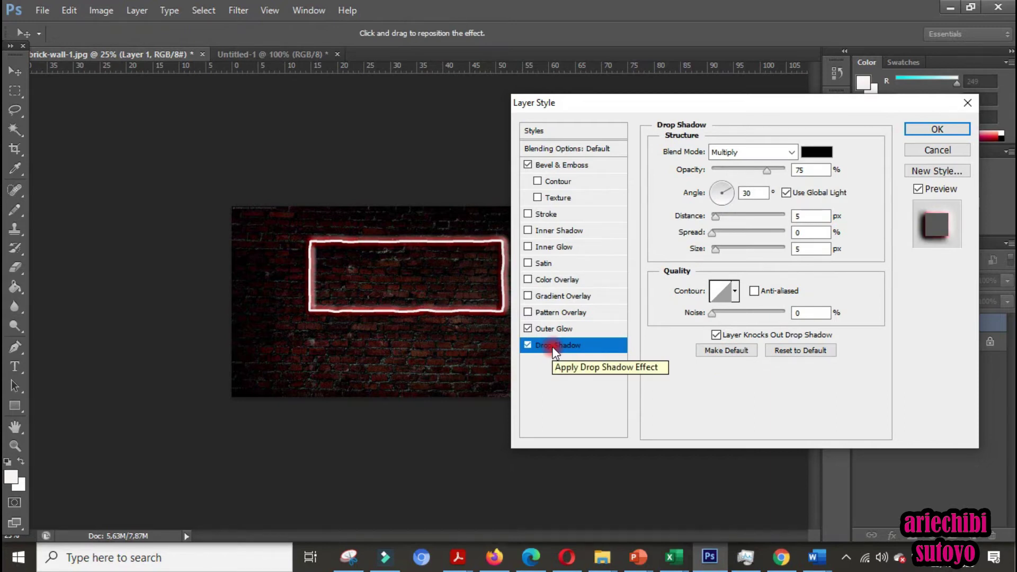
Set the frame's drop shadow to Linear Light blending with colour f44e4e
click(791, 153)
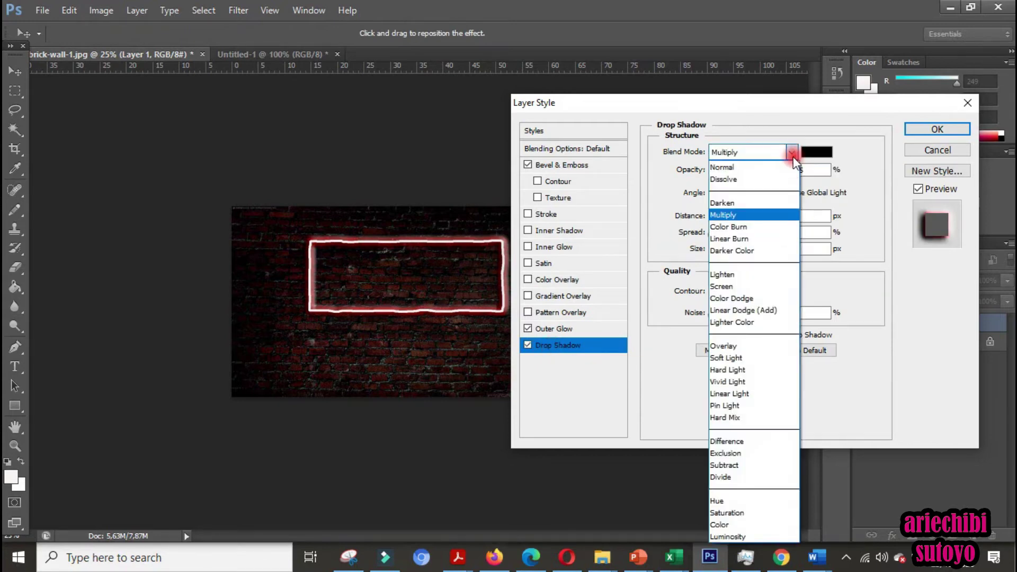
click(753, 394)
click(814, 151)
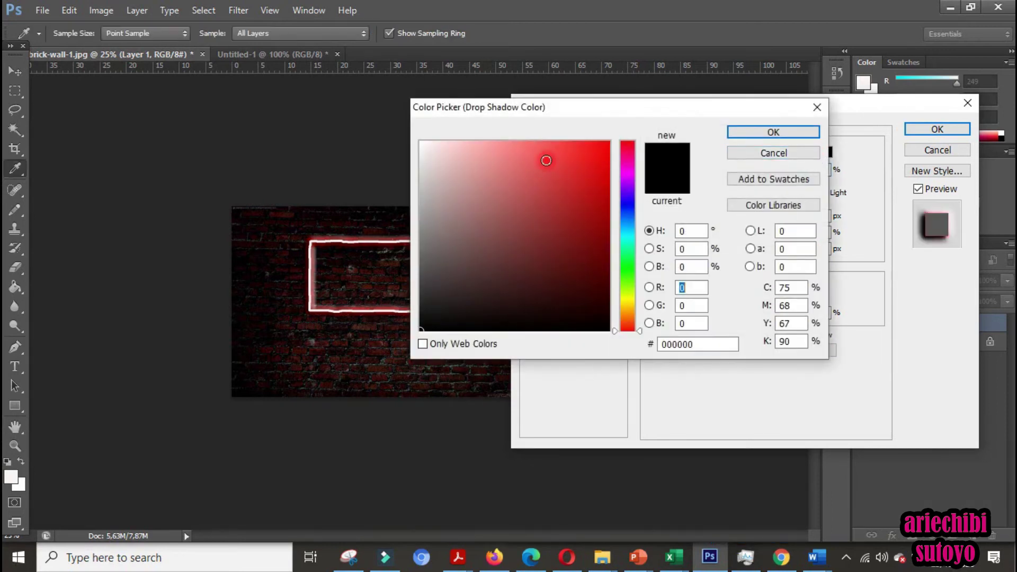
drag(556, 149, 549, 150)
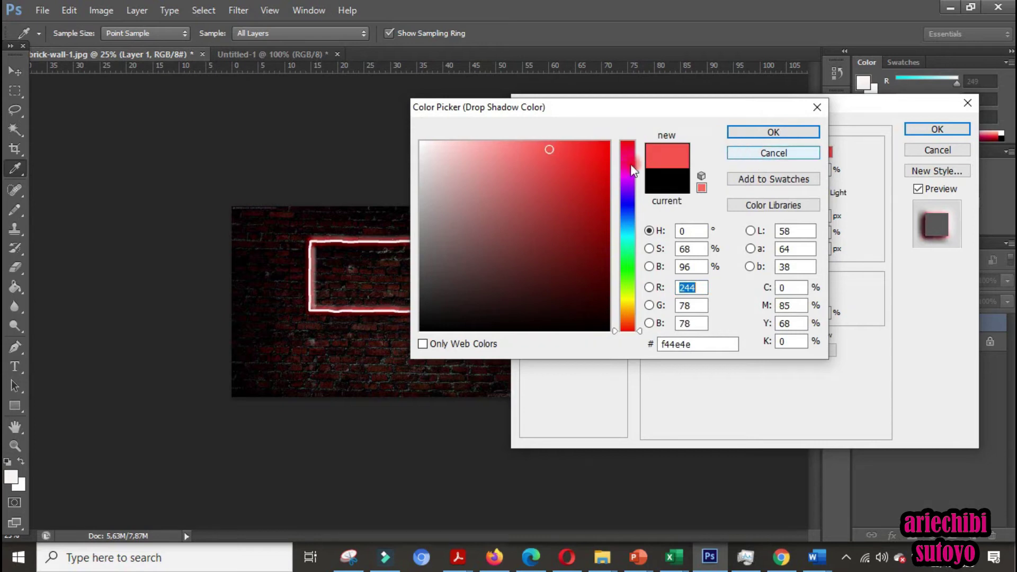
click(749, 135)
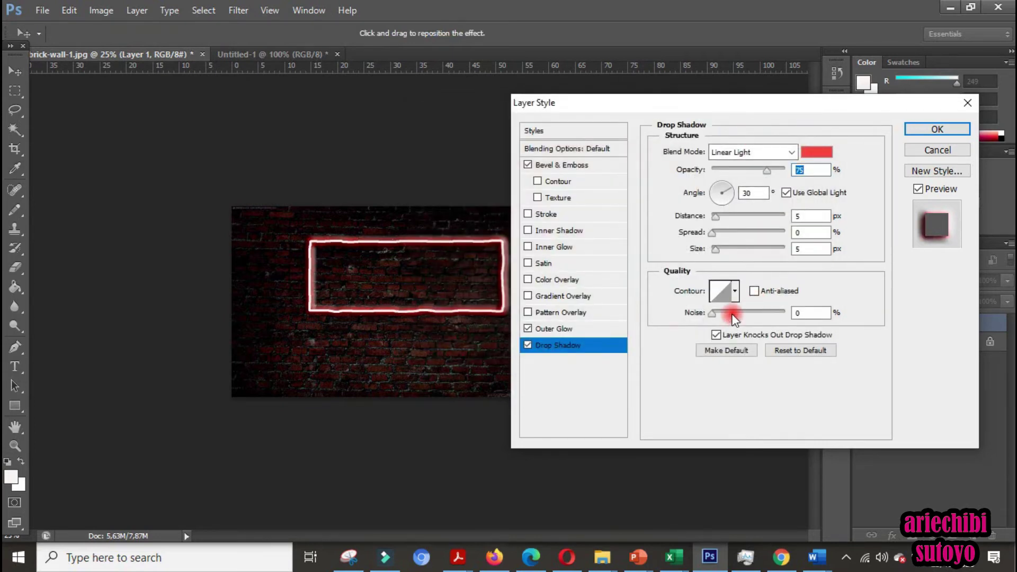
Rough in the frame shadow's distance and spread, keeping global light at 30 degrees
click(786, 192)
click(786, 193)
drag(715, 217, 735, 217)
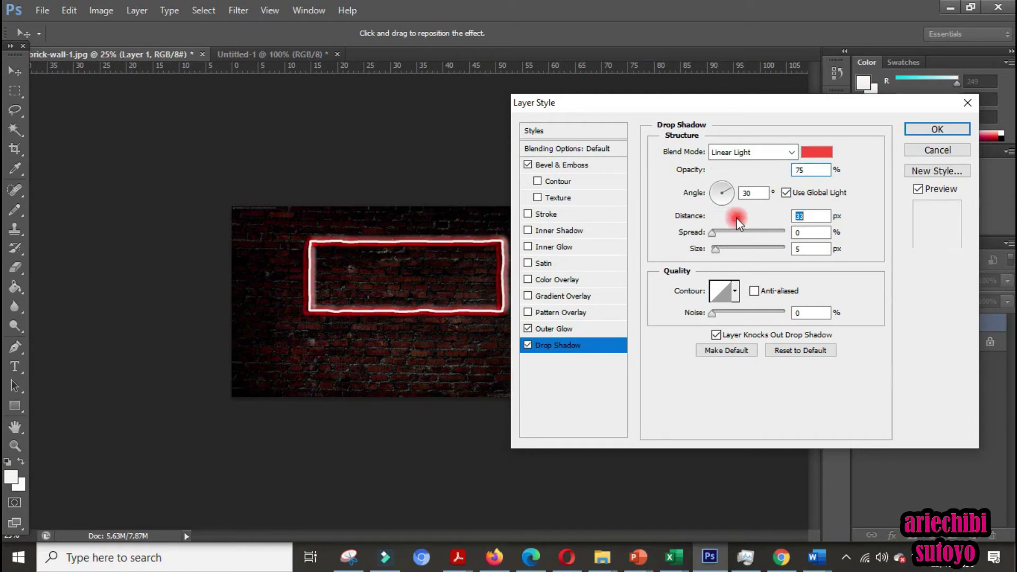
mouse_move(712, 233)
mouse_down()
mouse_move(761, 238)
mouse_move(730, 249)
mouse_move(738, 248)
mouse_up()
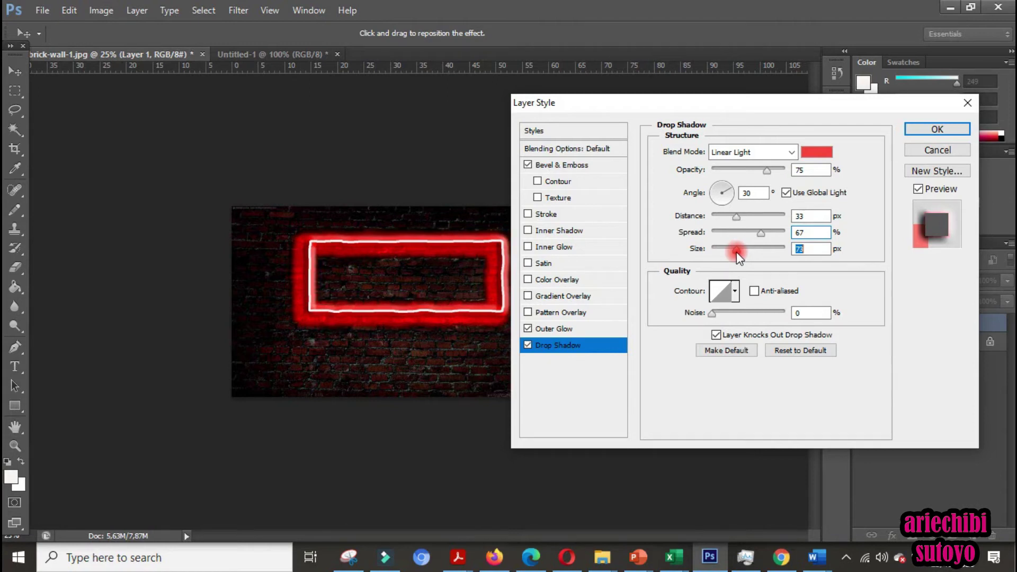
click(738, 221)
drag(739, 223, 763, 236)
click(766, 238)
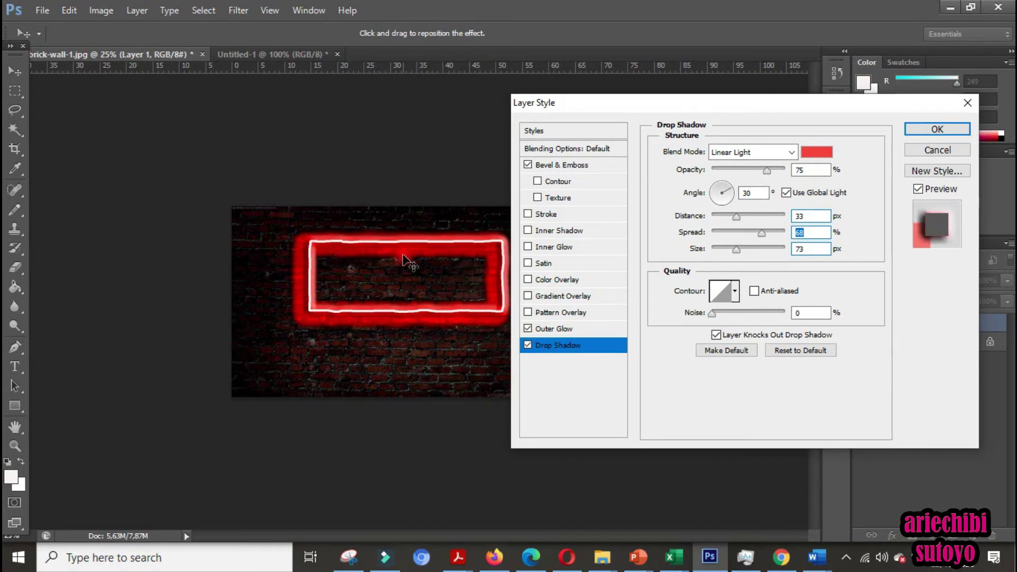
Finalize the shadow at 31% opacity, 65 px distance, 53% spread, 196 px size and apply it
click(768, 170)
drag(767, 171, 735, 170)
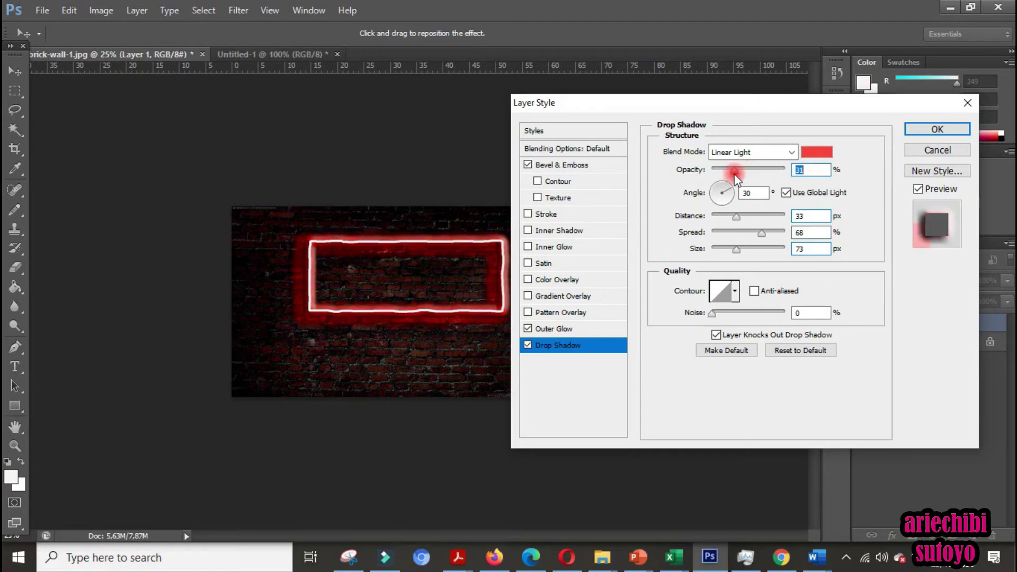
drag(736, 216, 754, 217)
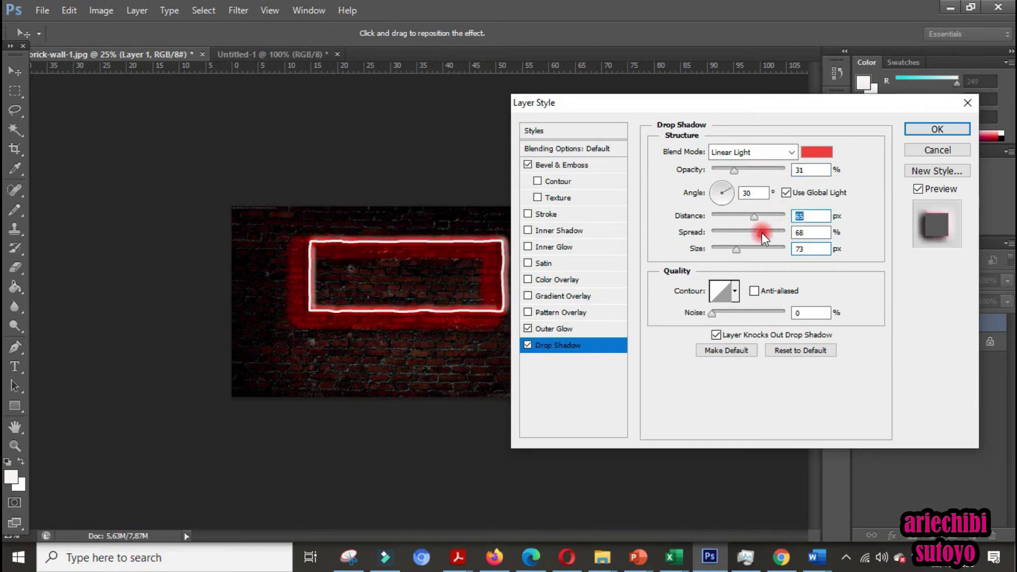
mouse_move(763, 233)
mouse_down()
mouse_move(774, 237)
mouse_move(751, 234)
mouse_move(770, 254)
mouse_up()
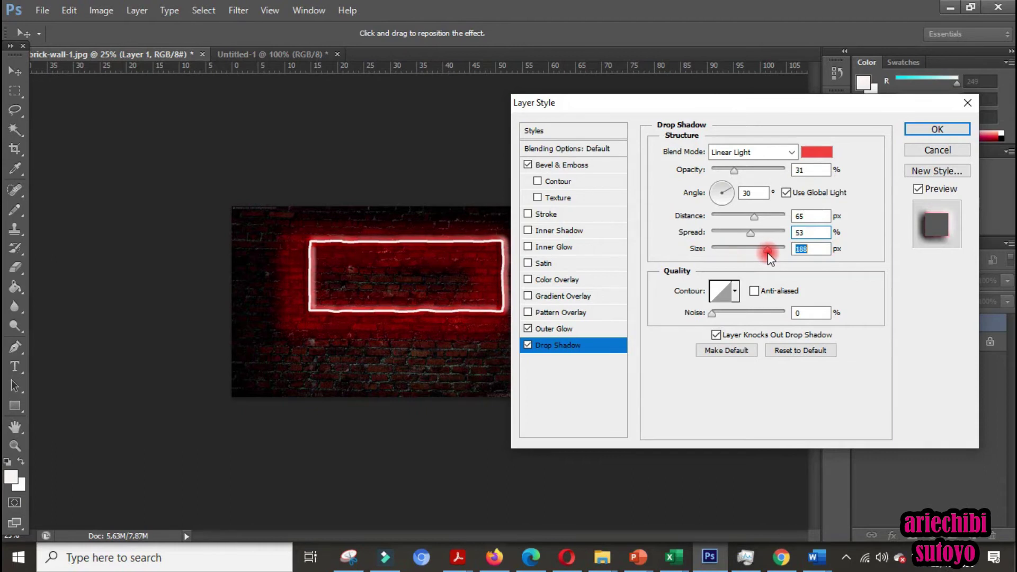
click(735, 171)
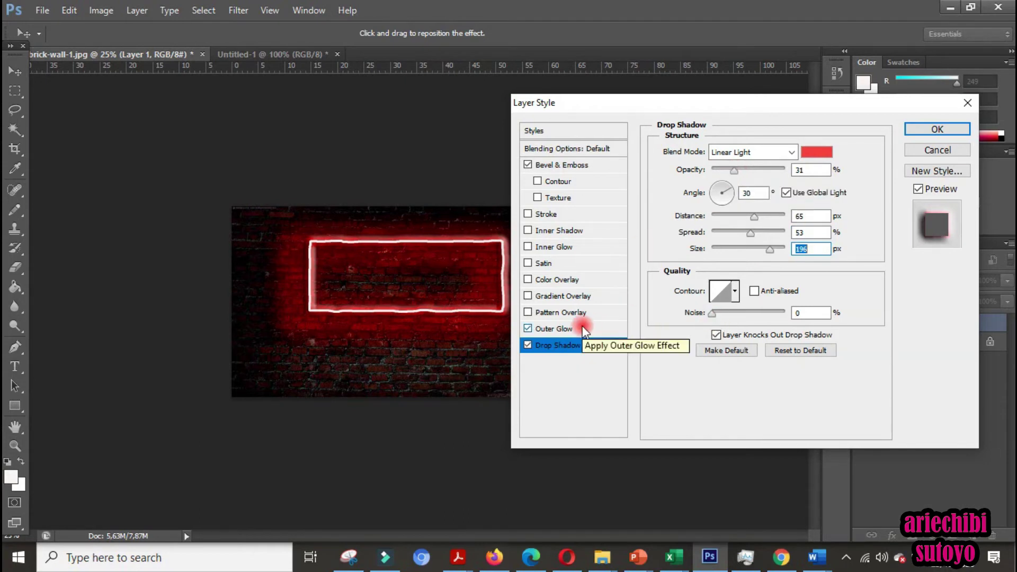
click(958, 131)
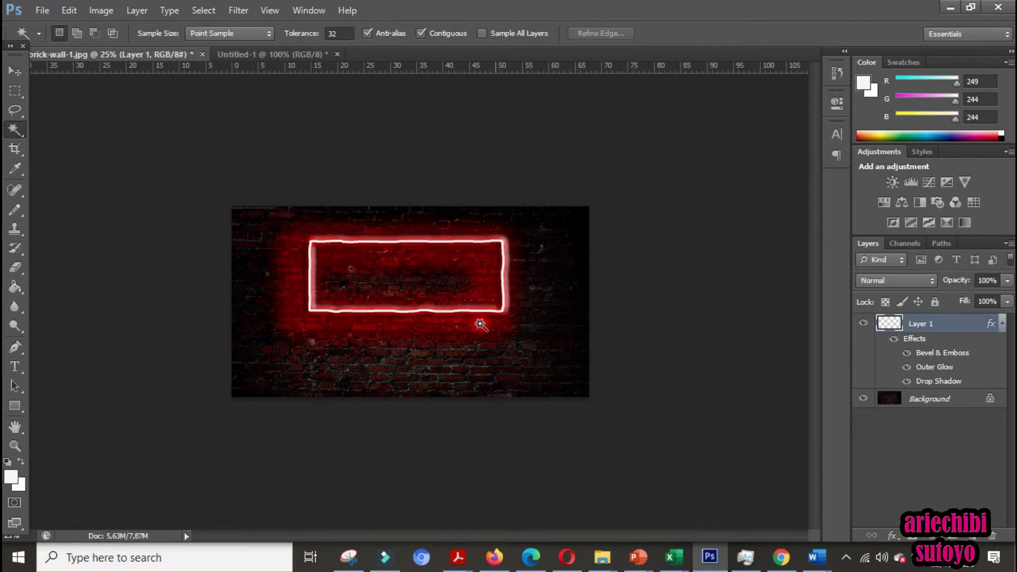
Add the word 'arie' in cream Playball script inside the frame's upper left
click(680, 169)
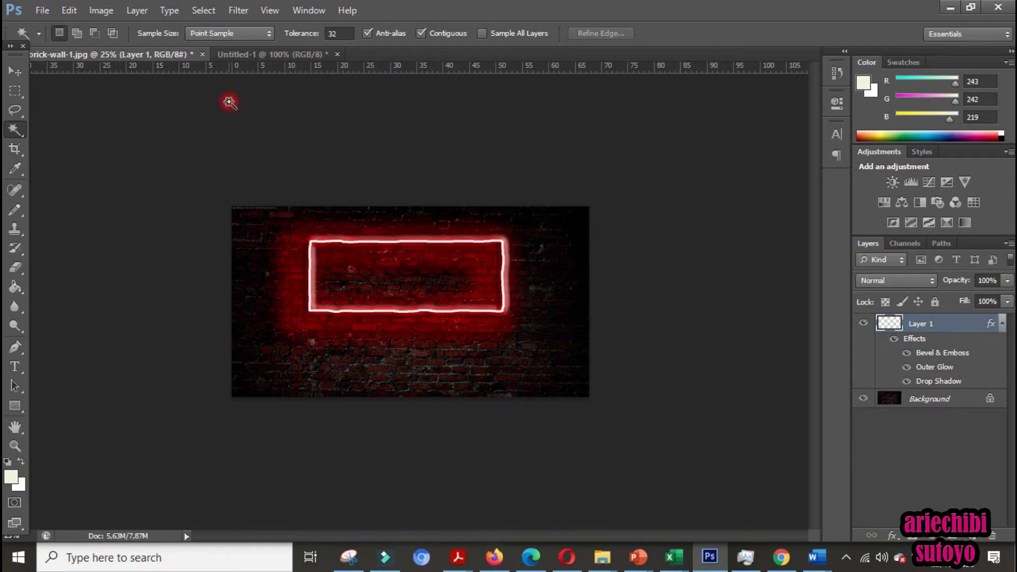
click(24, 371)
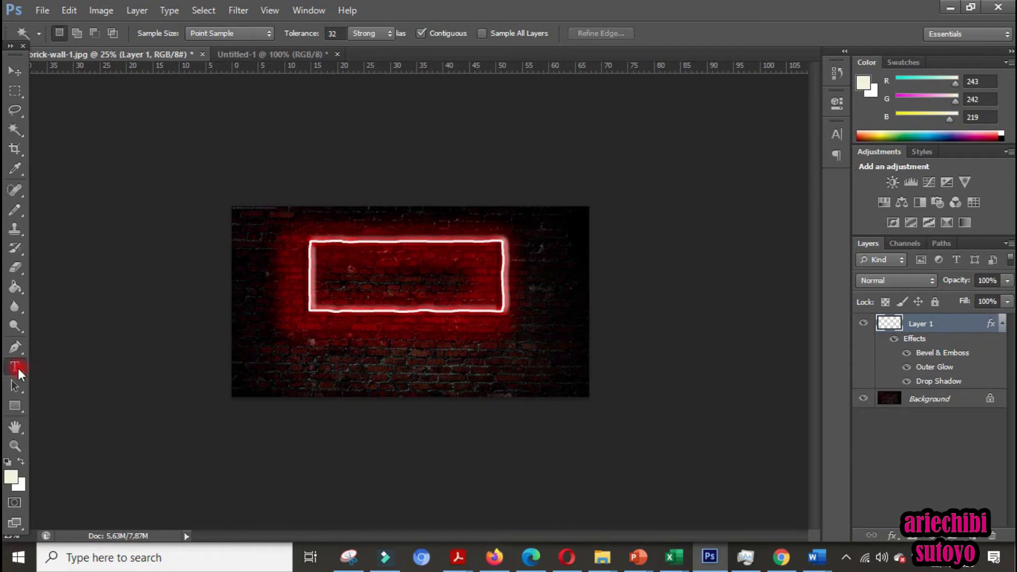
click(157, 35)
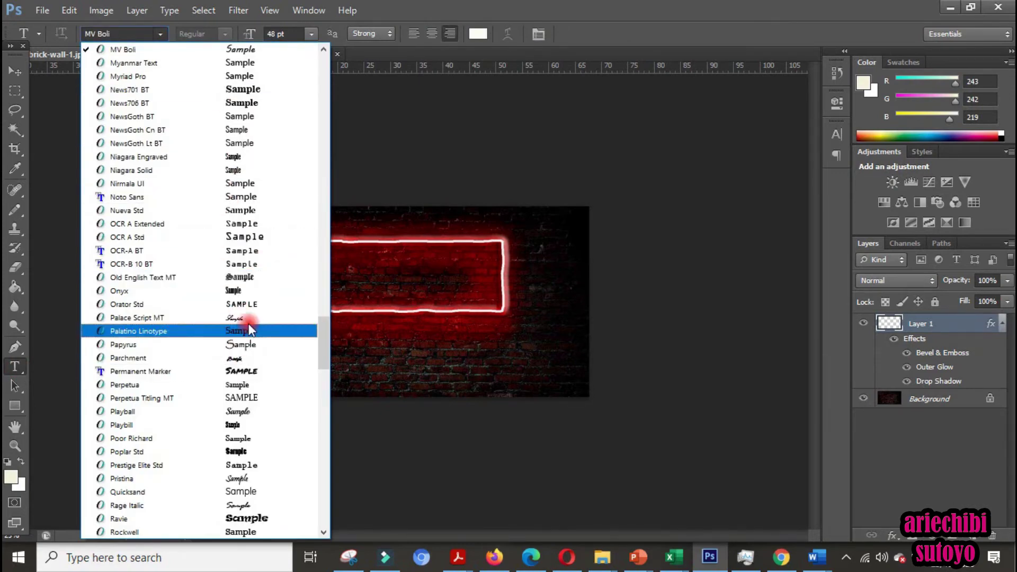
click(260, 414)
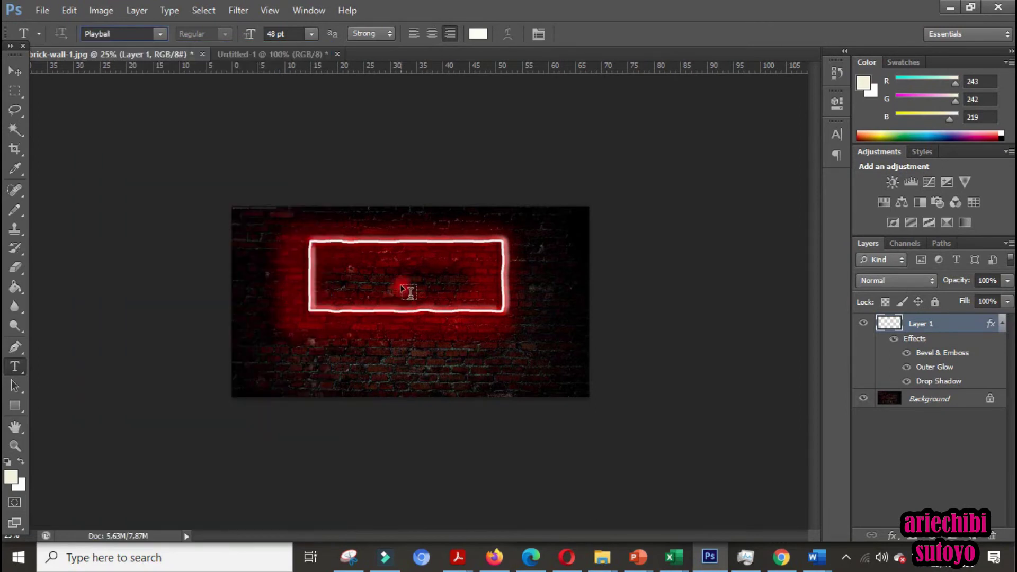
click(342, 264)
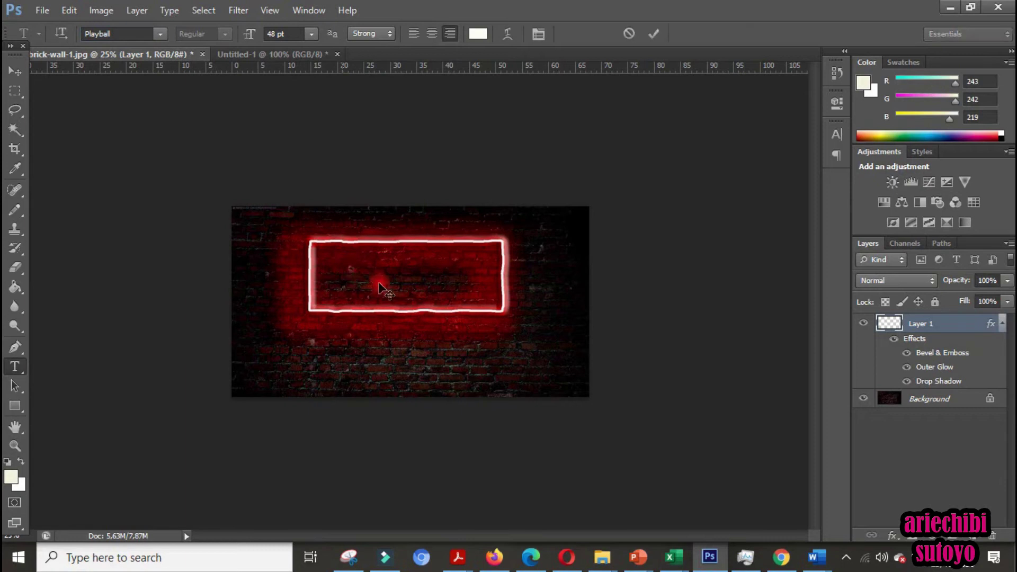
text(arie)
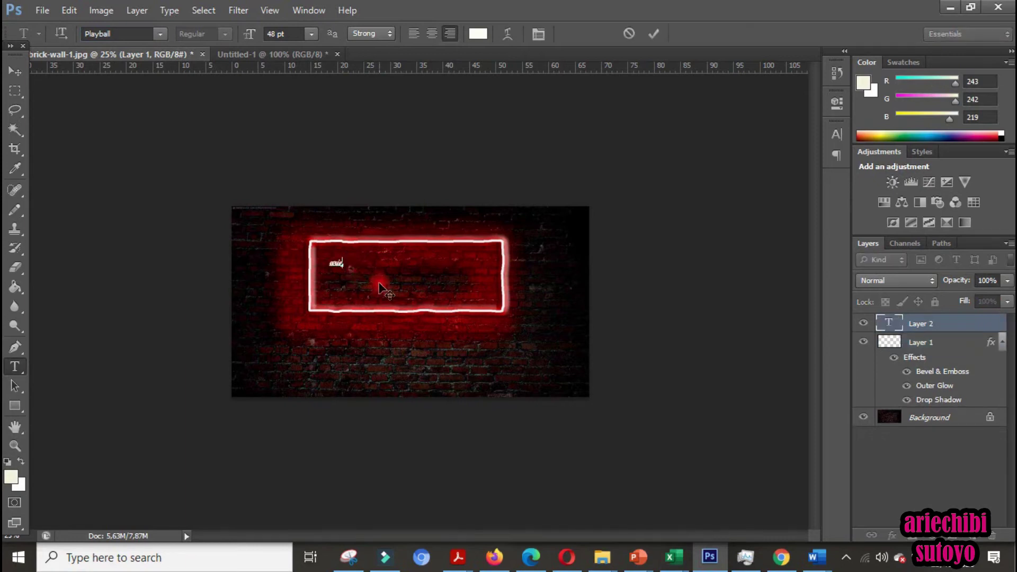
click(15, 74)
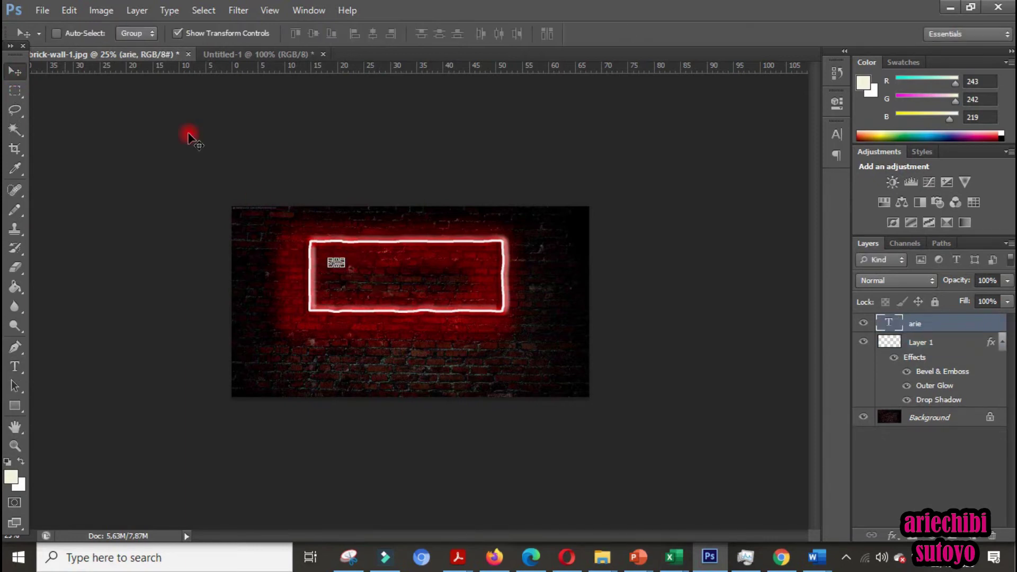
Scale the arie text up several times and apply the transform
mouse_move(350, 258)
mouse_down()
mouse_move(418, 229)
mouse_move(393, 220)
mouse_move(382, 272)
mouse_up()
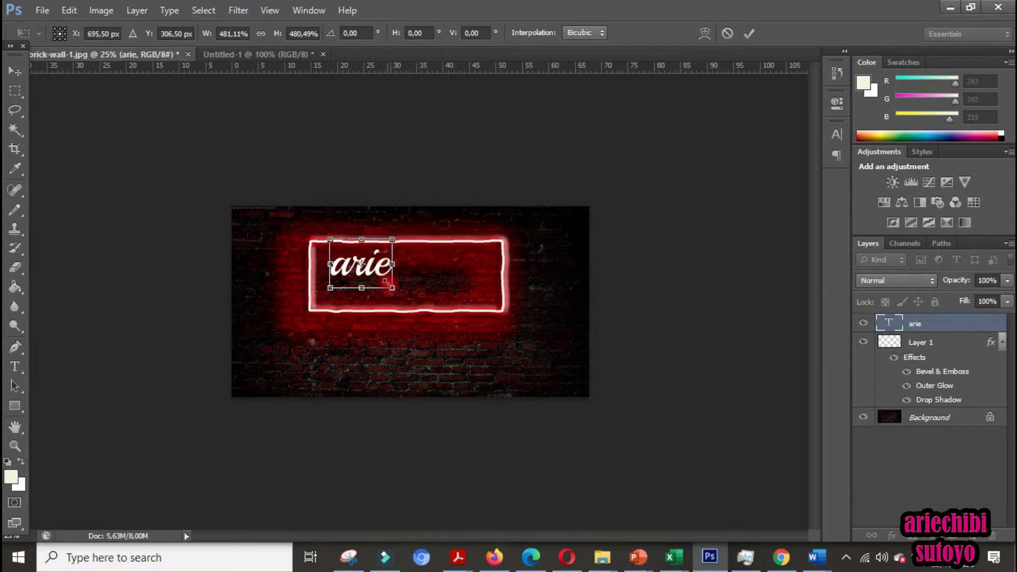
click(15, 72)
key(Return)
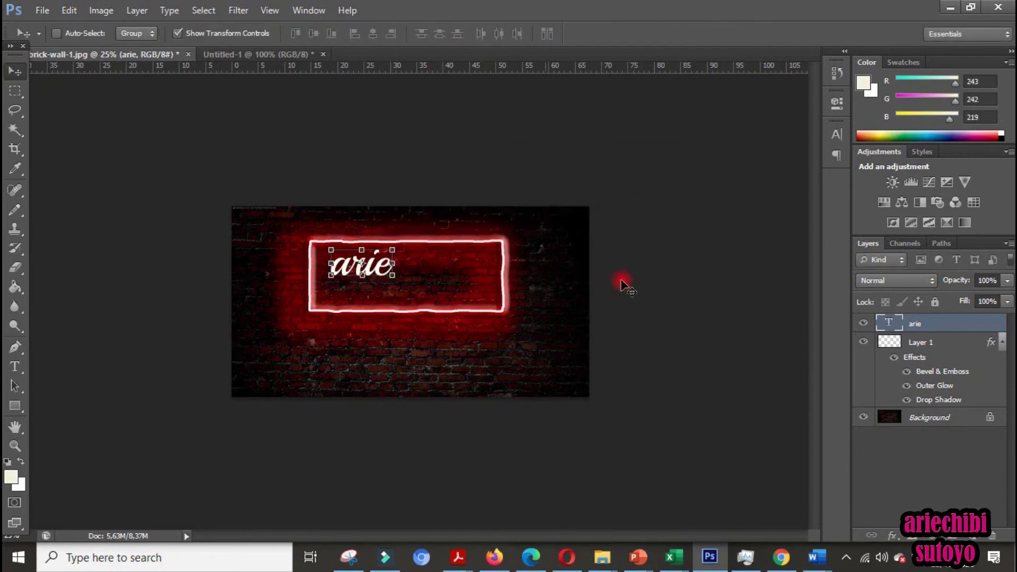
Add a purple outer glow to the arie text layer
right_click(926, 325)
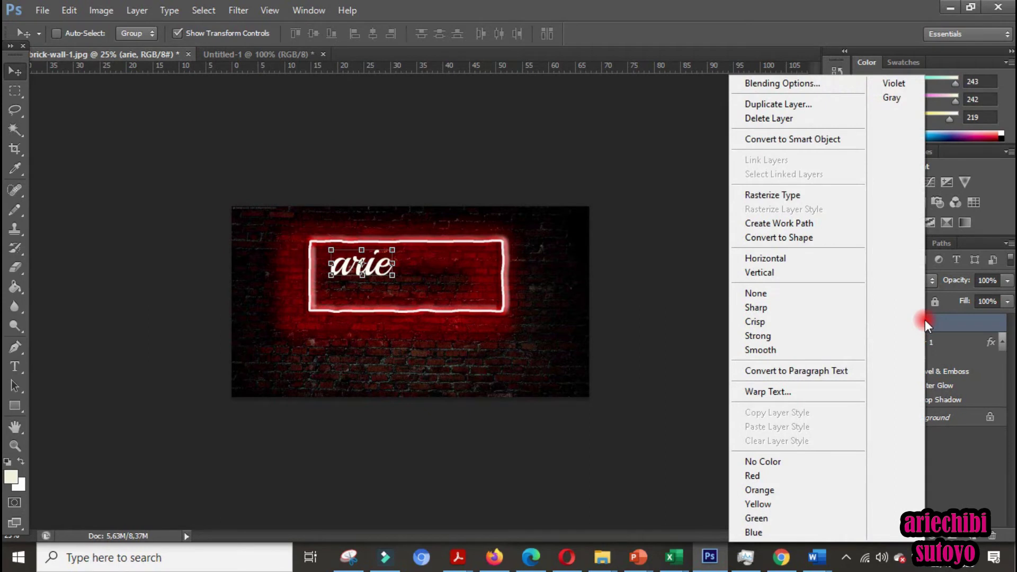
click(793, 84)
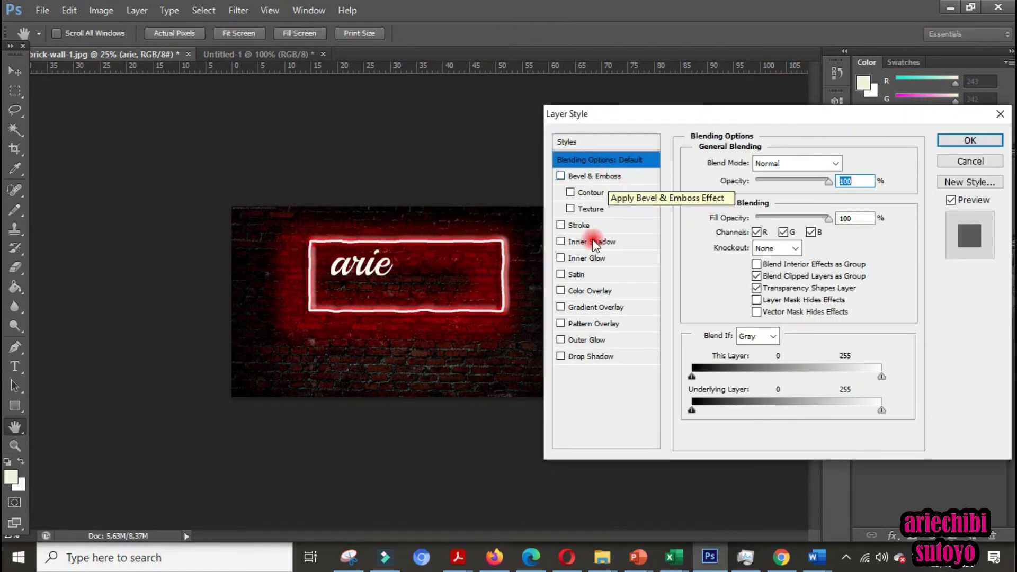
click(582, 345)
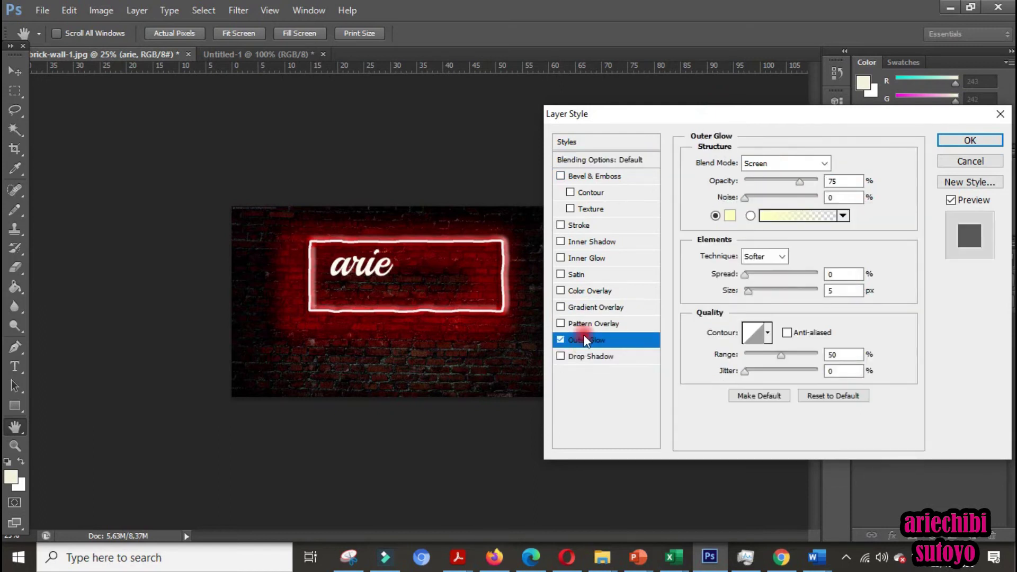
click(729, 216)
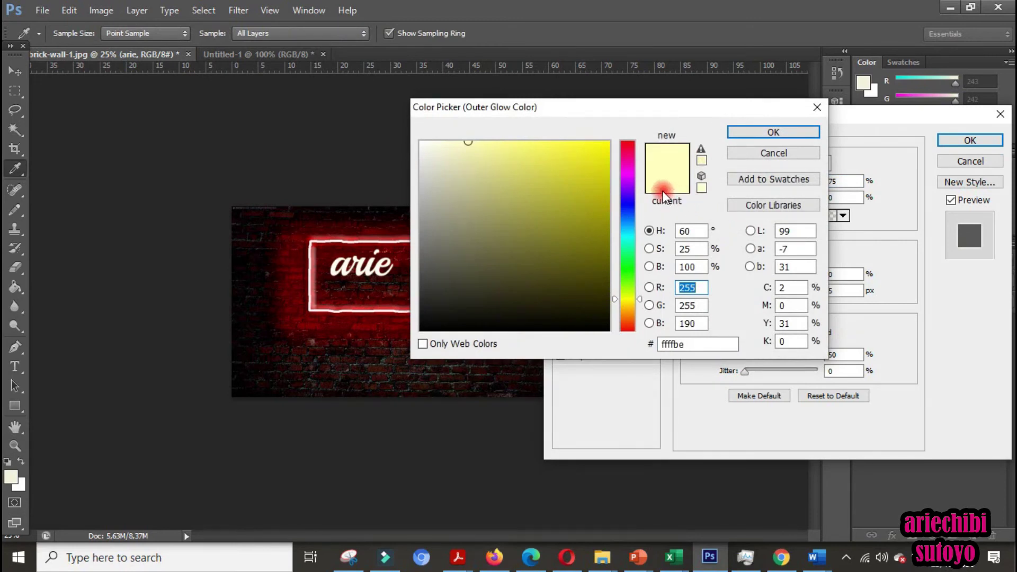
click(626, 184)
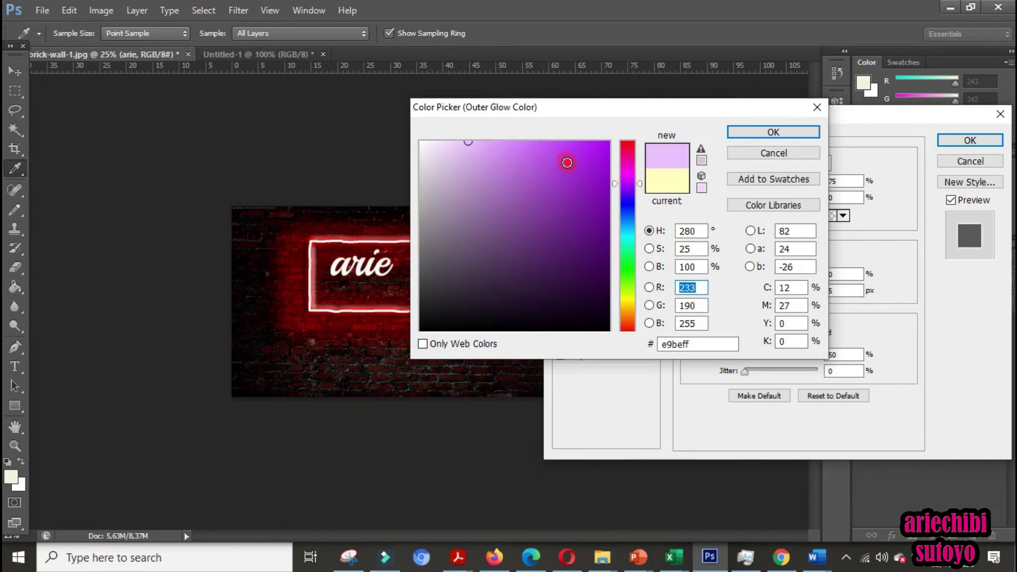
click(567, 162)
click(564, 179)
click(799, 130)
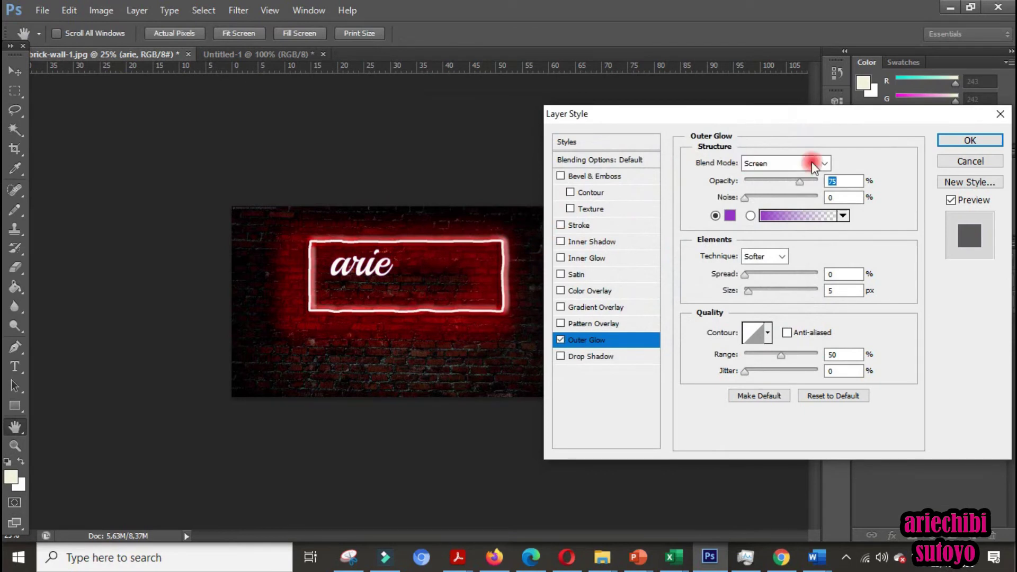
Set the arie glow to Linear Light blending at 75% opacity
click(831, 180)
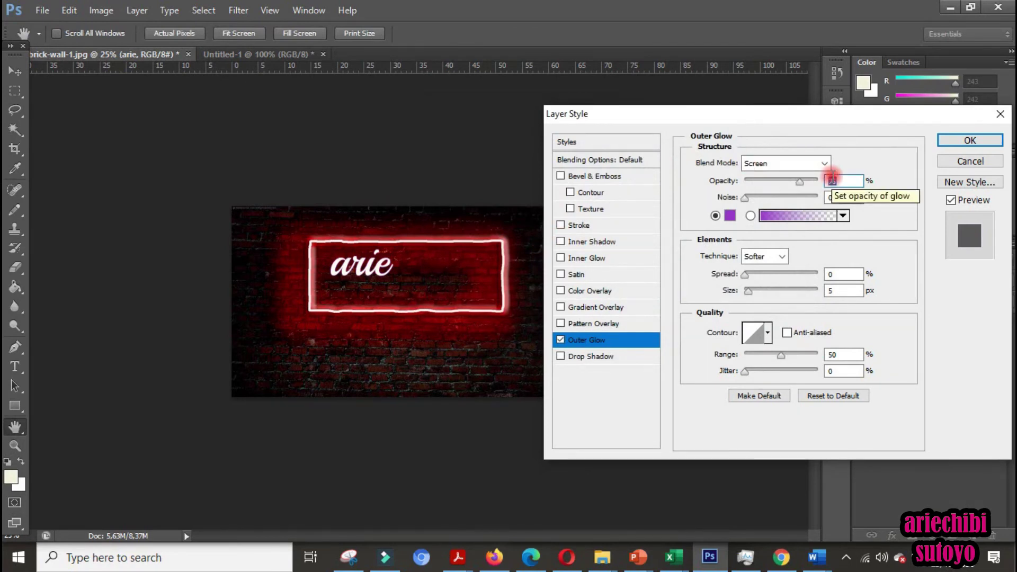
click(825, 164)
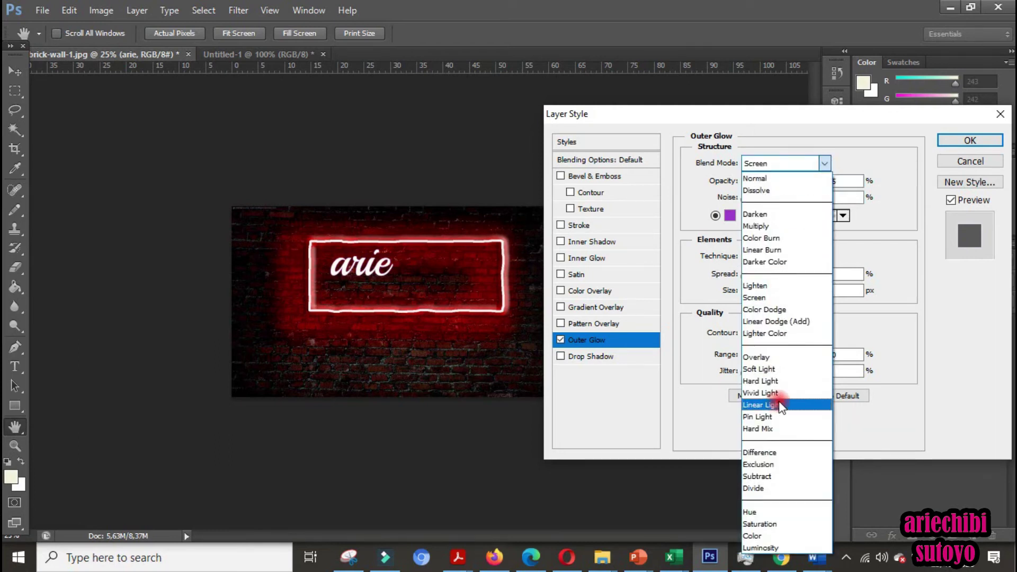
click(780, 404)
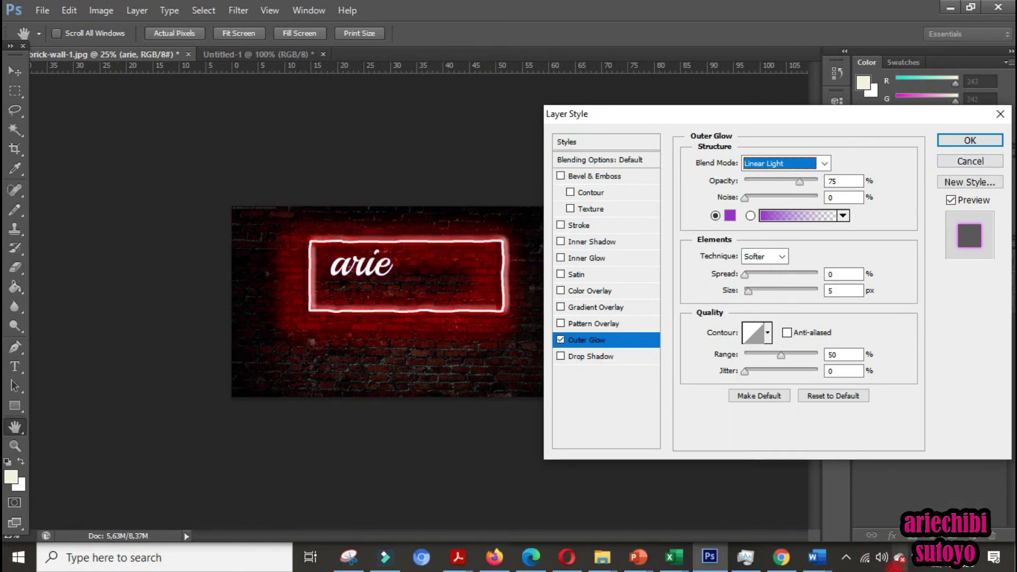
click(847, 253)
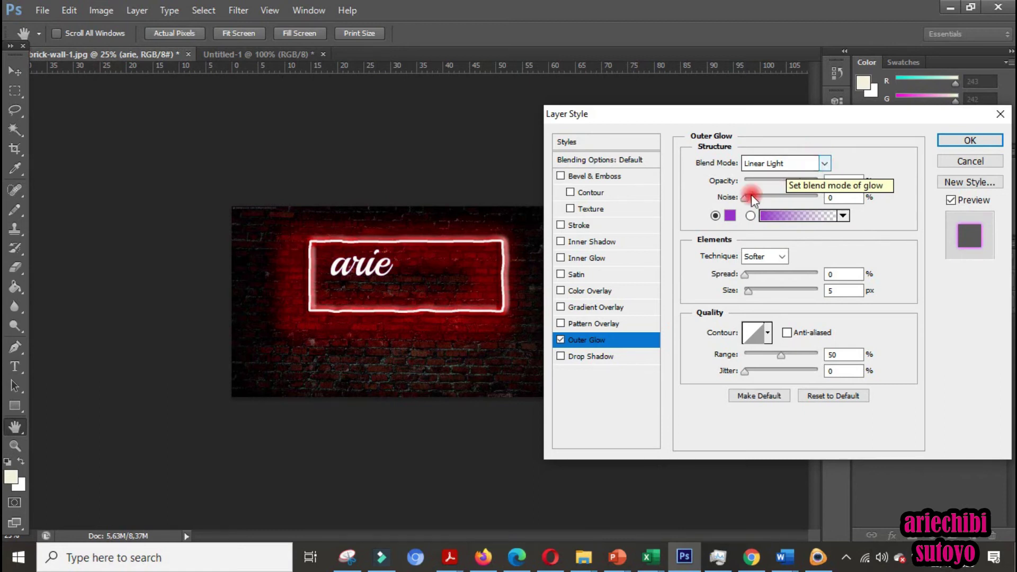
Set the arie glow to 71% spread and 16 px size, keeping the Softer technique
click(746, 274)
drag(751, 275, 786, 274)
click(782, 257)
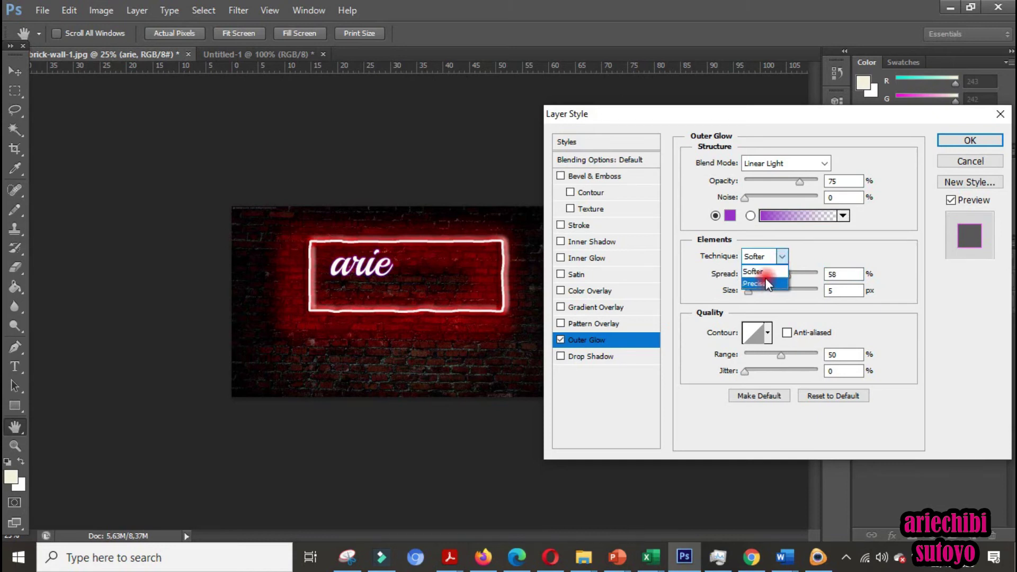
click(809, 255)
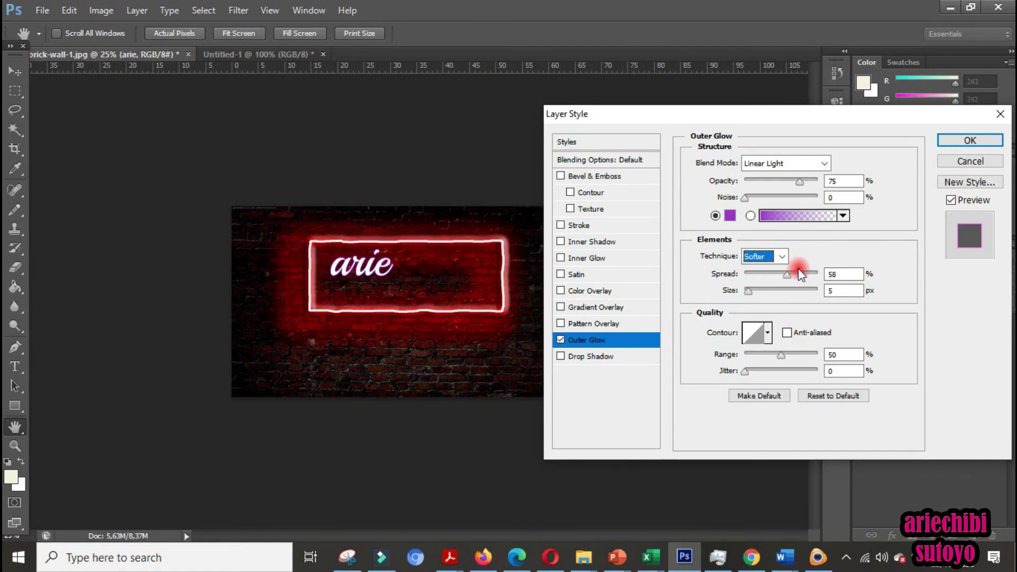
drag(748, 291, 753, 292)
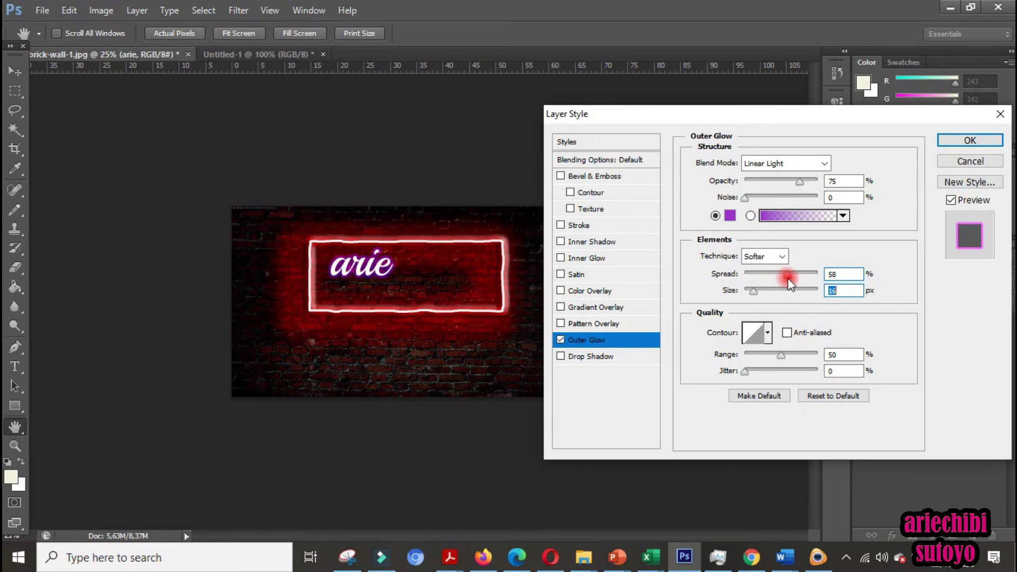
drag(788, 279, 788, 281)
drag(788, 276, 785, 277)
drag(803, 278, 797, 278)
Enable a drop shadow on arie with Linear Light blending and purple #a043c7
click(585, 358)
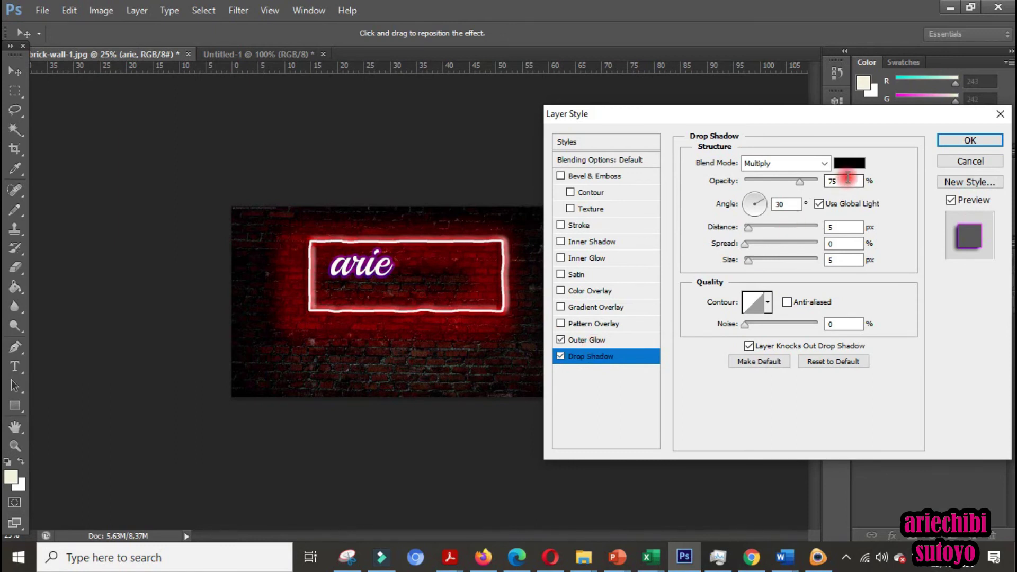
click(825, 164)
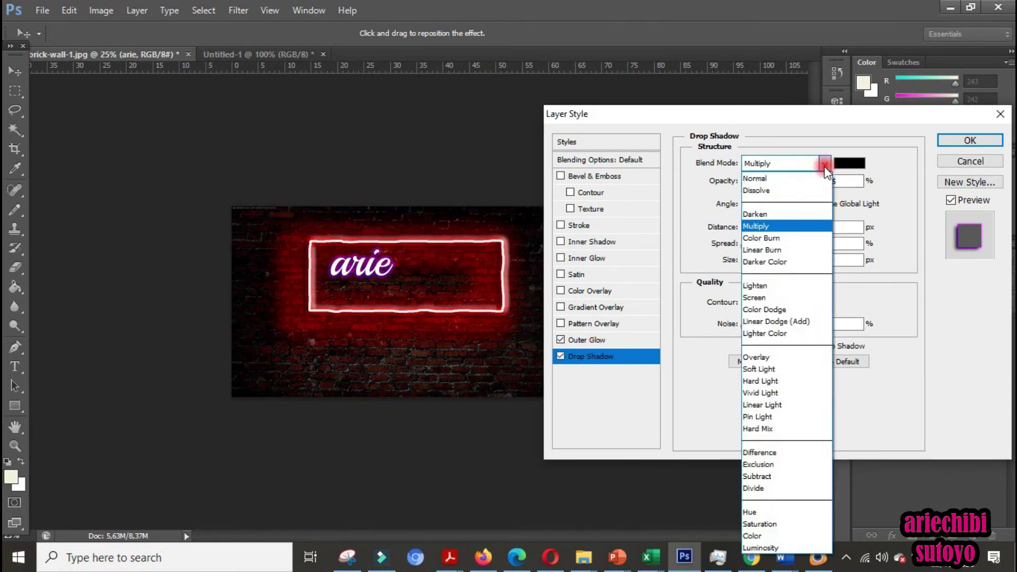
click(777, 405)
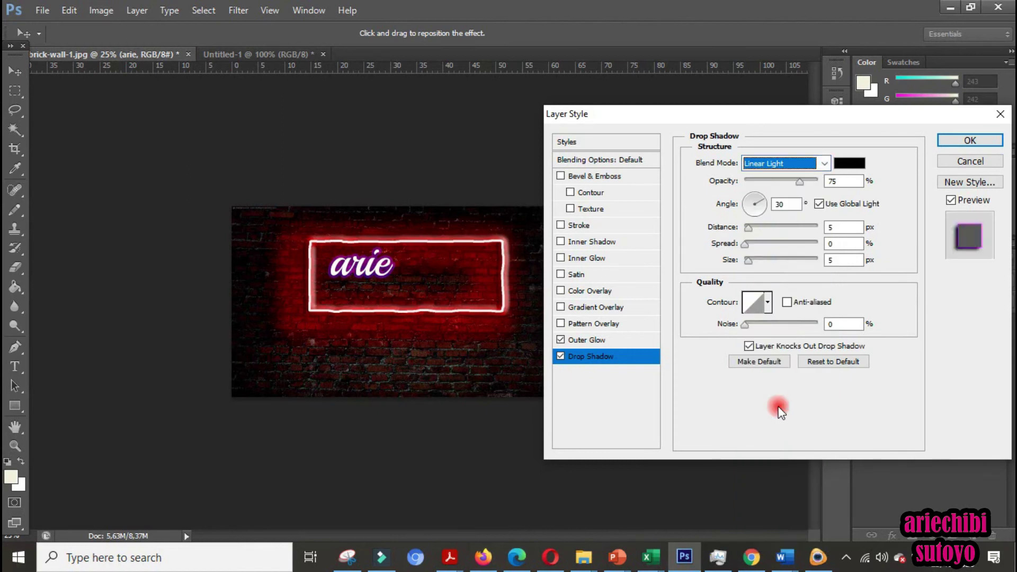
click(849, 163)
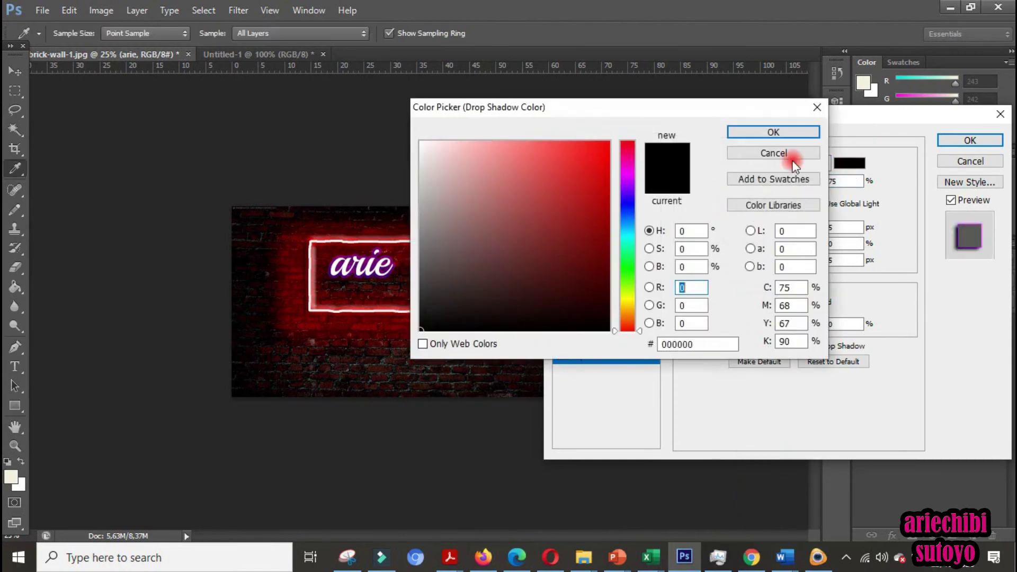
click(628, 181)
click(545, 183)
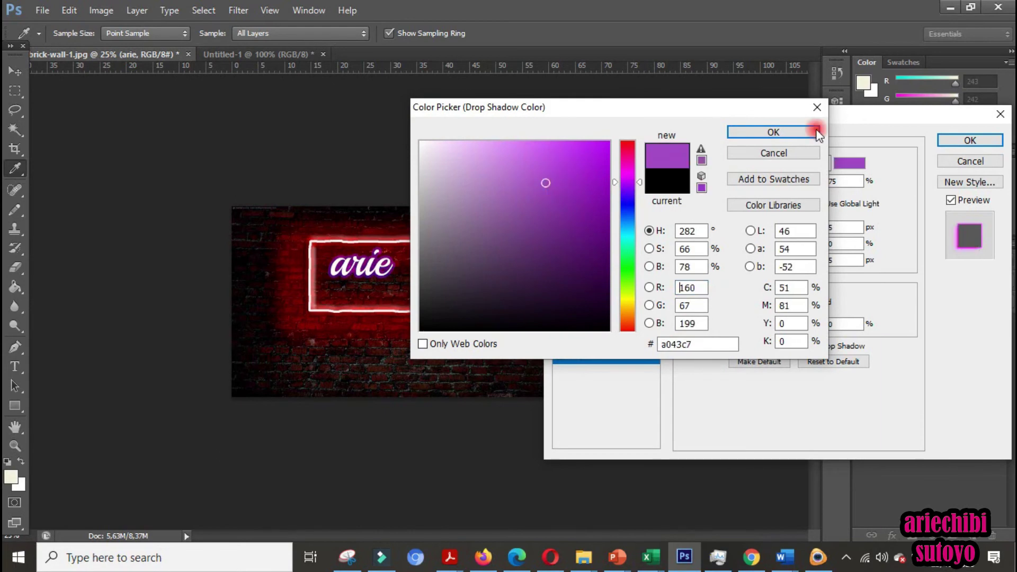
click(775, 132)
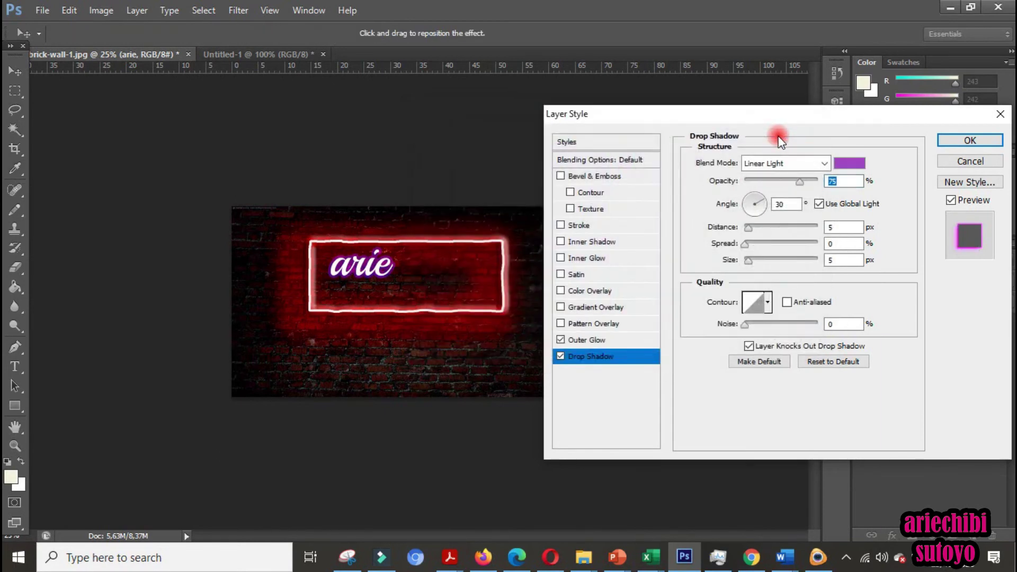
click(819, 204)
click(819, 207)
click(970, 225)
Set the arie shadow to 28 px distance and 54% spread
click(819, 204)
click(819, 204)
drag(748, 227, 768, 233)
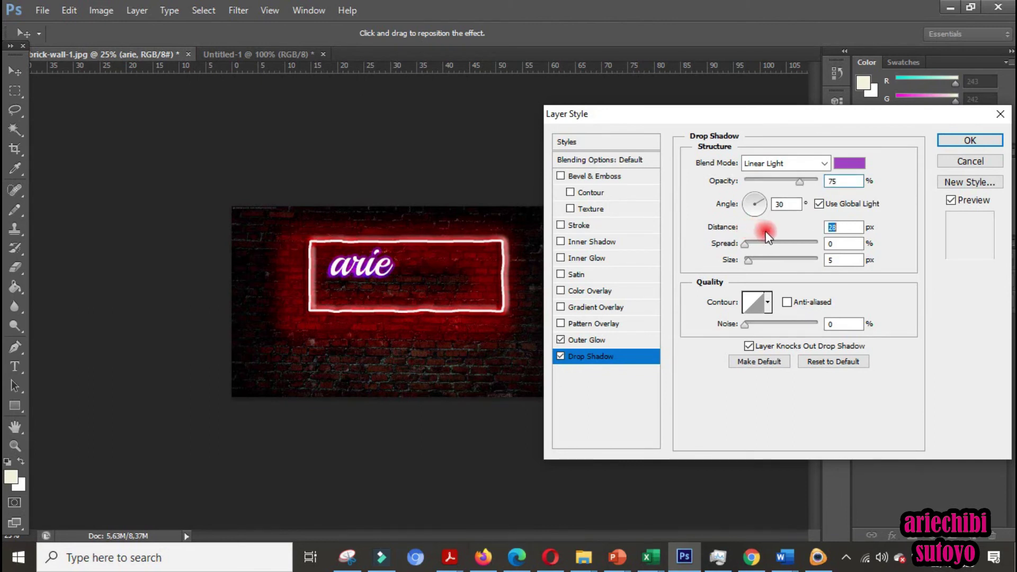
mouse_move(748, 247)
mouse_down()
mouse_move(784, 247)
mouse_move(768, 263)
mouse_up()
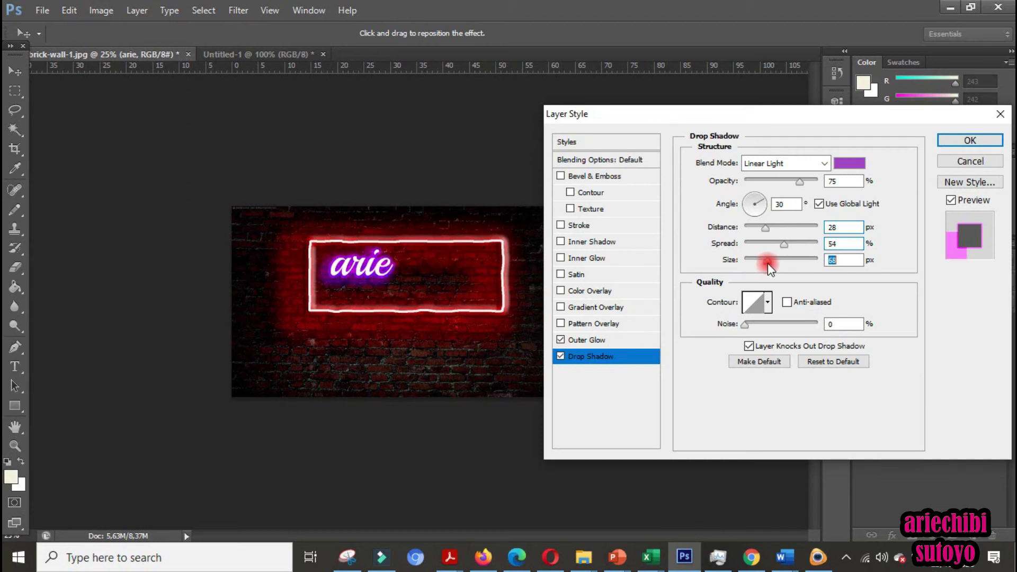
click(819, 205)
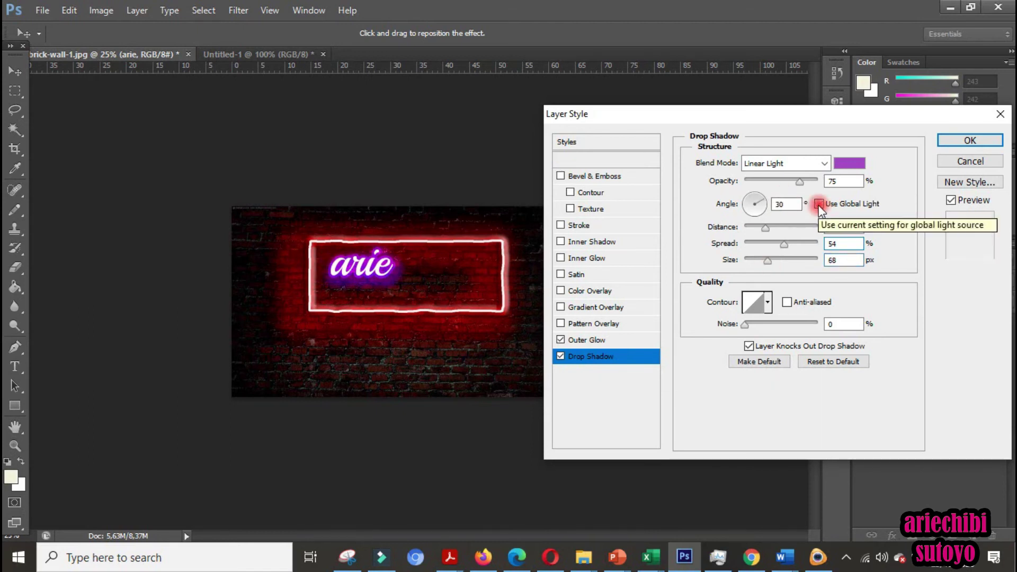
click(818, 204)
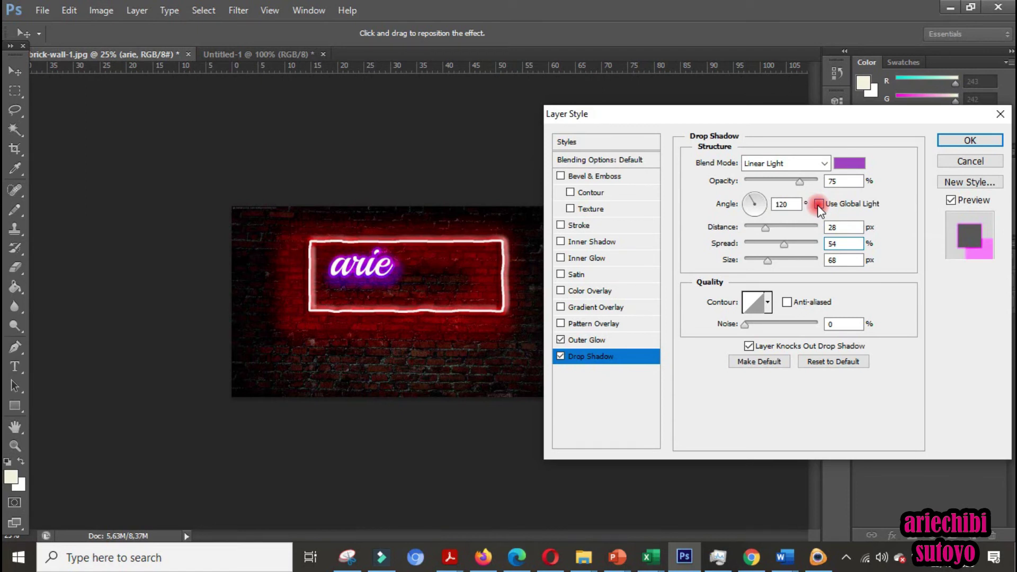
click(818, 204)
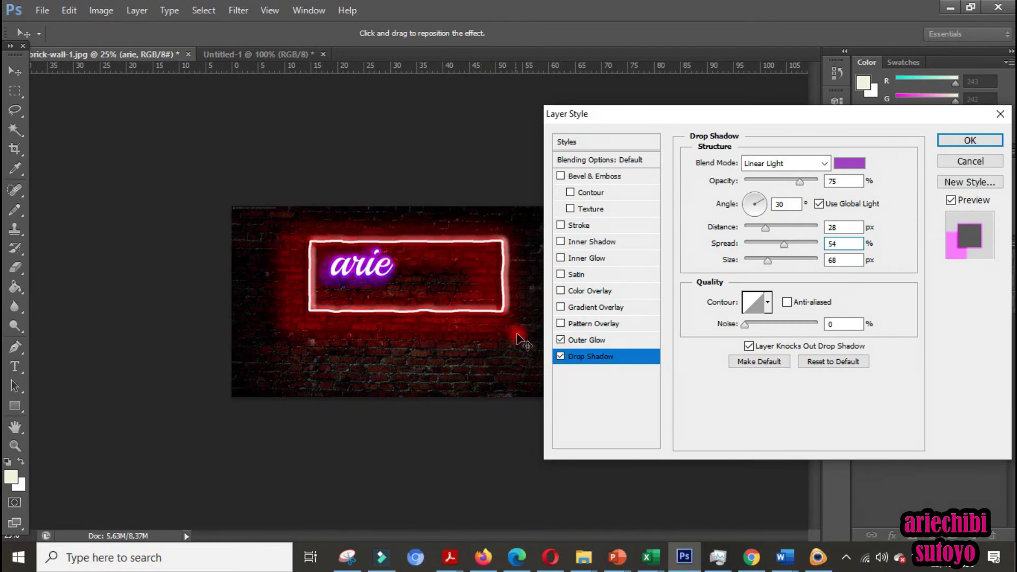
Set the shadow size to 161 px and apply the layer style
drag(774, 268, 816, 266)
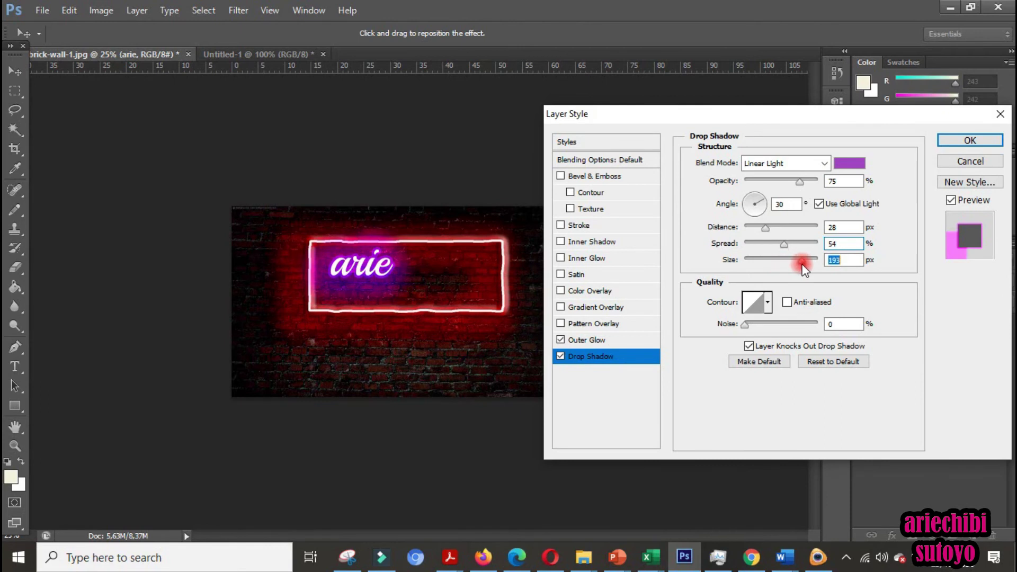
drag(815, 265, 793, 266)
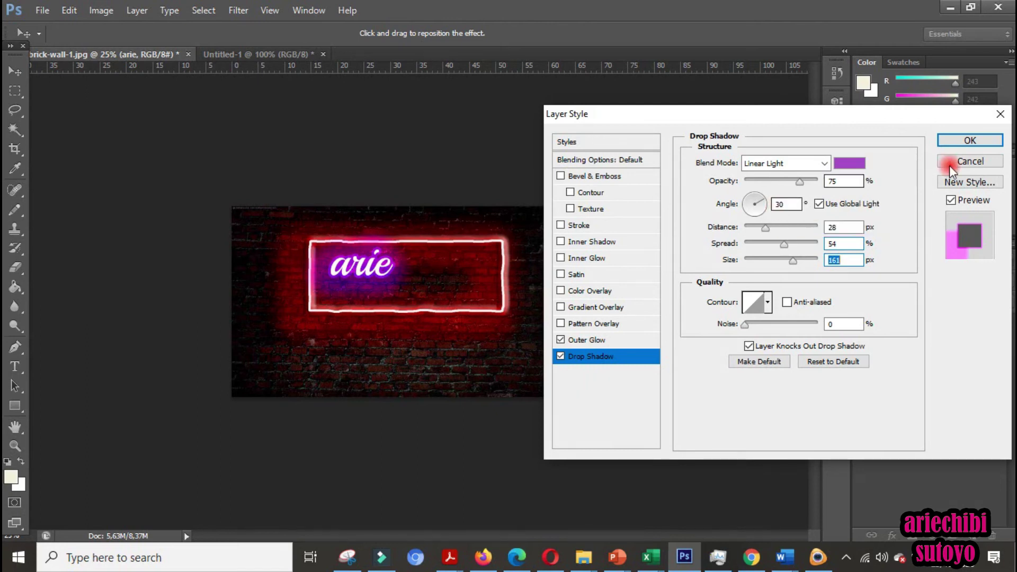
click(966, 140)
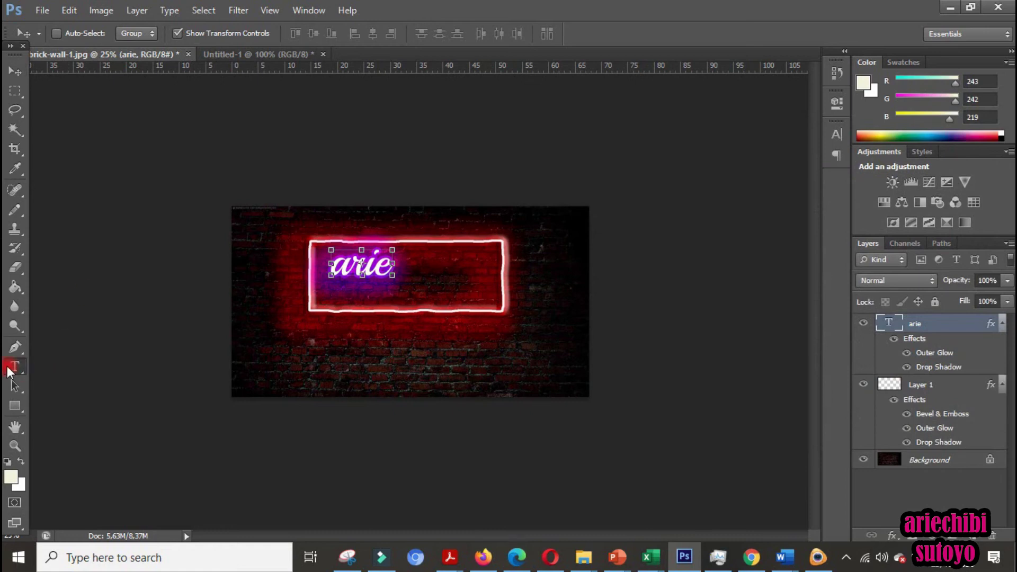
Add 'chibi' as a new text layer inside the sign
click(411, 286)
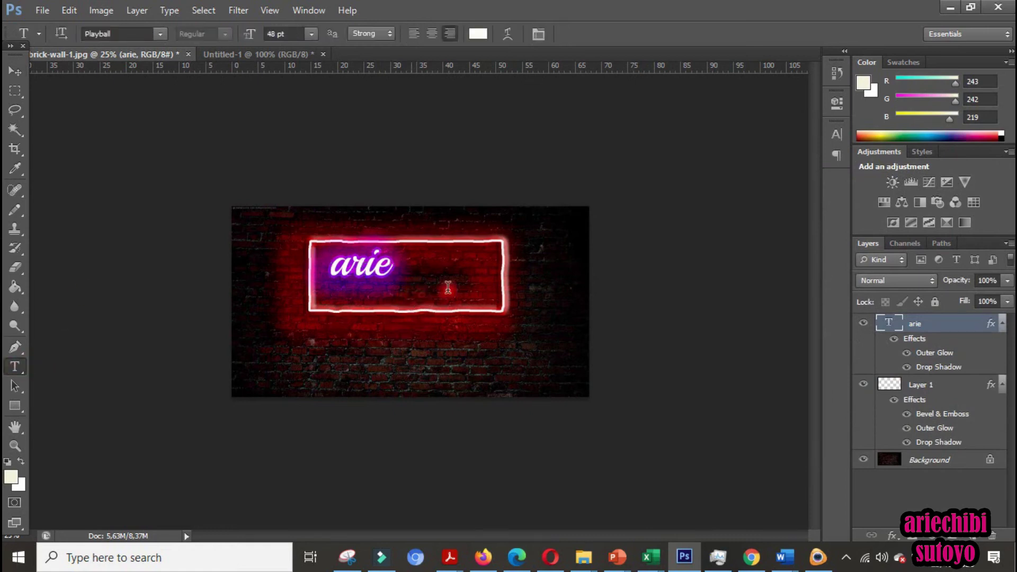
text(chibi)
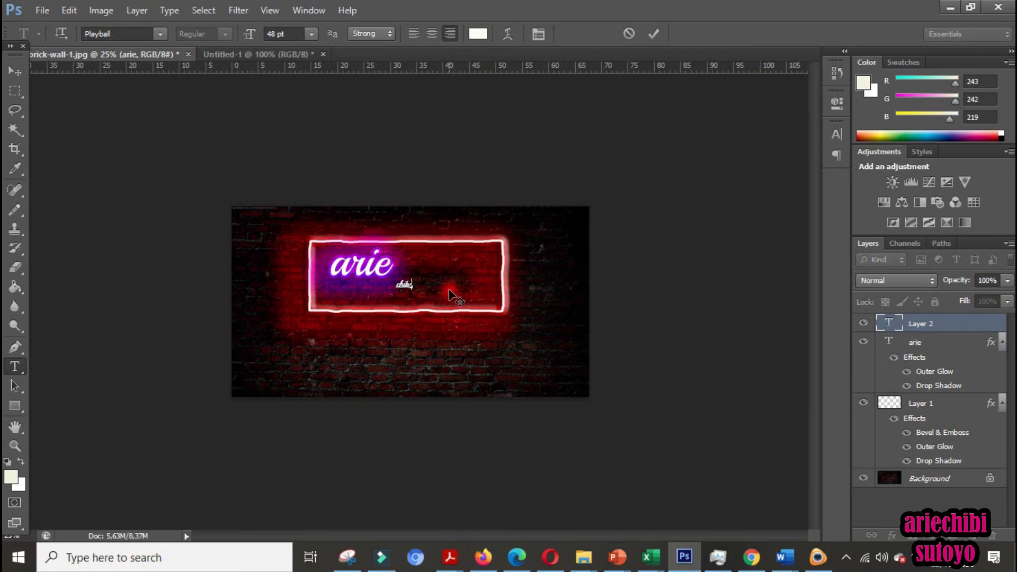
click(21, 69)
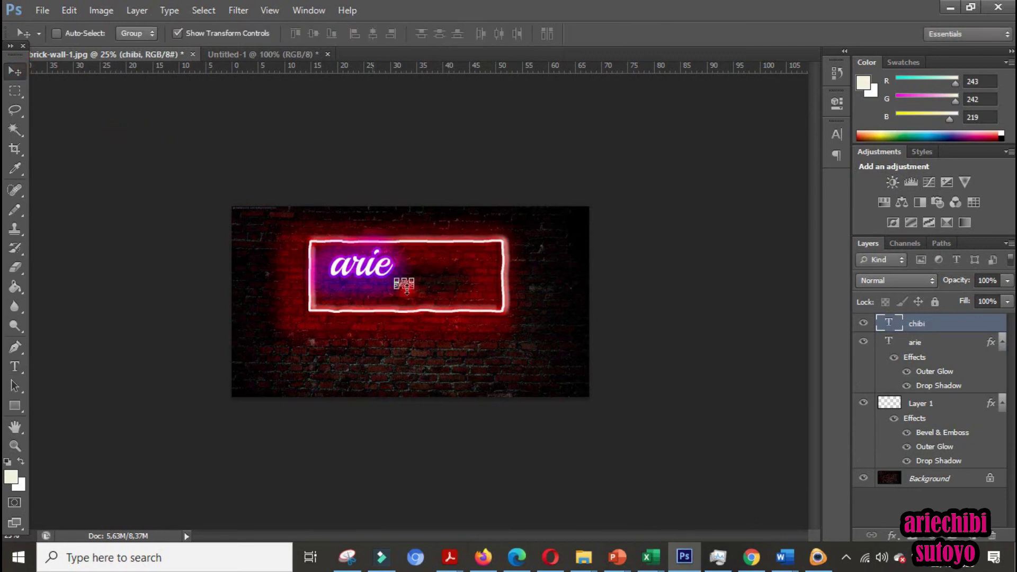
Scale up chibi and tilt it about 22° beside arie, then apply the transform
key(ctrl+t)
mouse_move(418, 279)
mouse_down()
mouse_move(480, 251)
mouse_move(470, 250)
mouse_move(465, 278)
mouse_up()
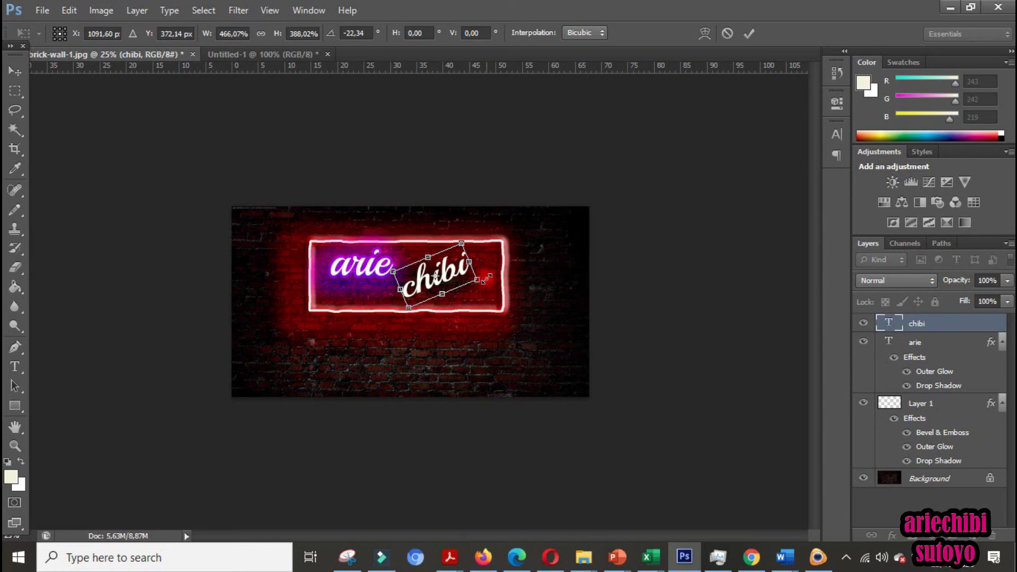
click(15, 73)
key(Return)
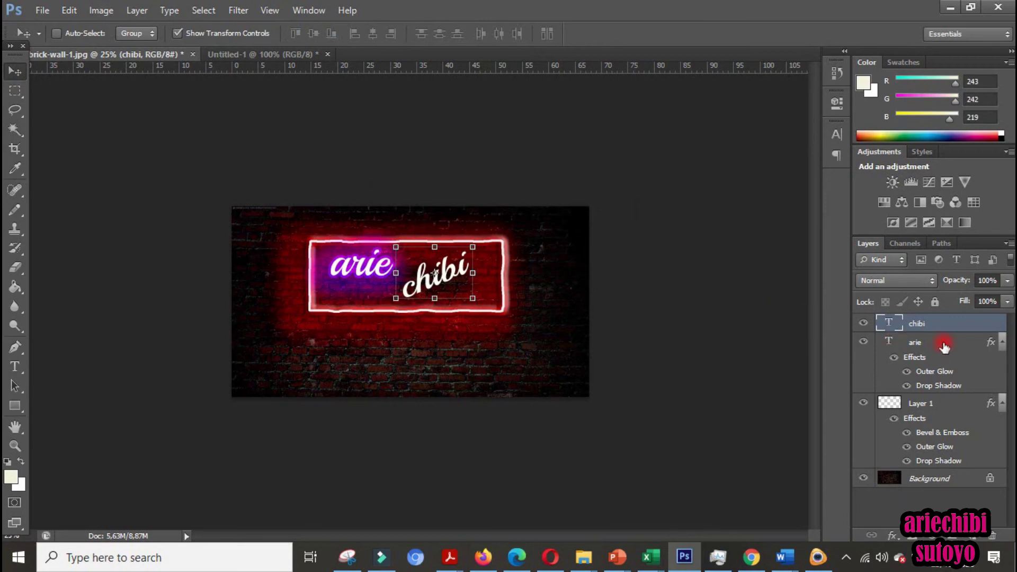
Open the chibi text's Layer Style and add Bevel & Emboss
right_click(926, 324)
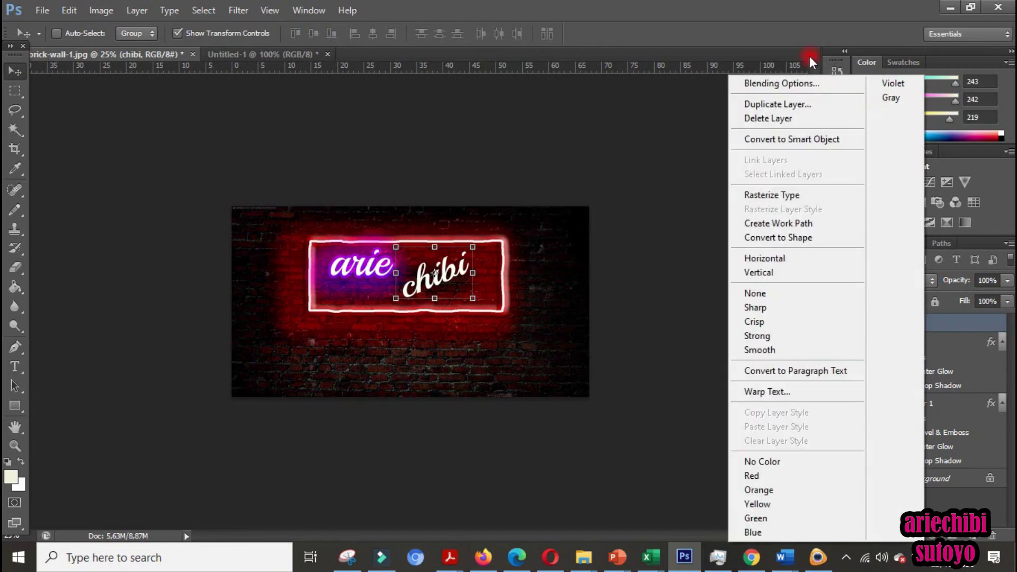
click(786, 84)
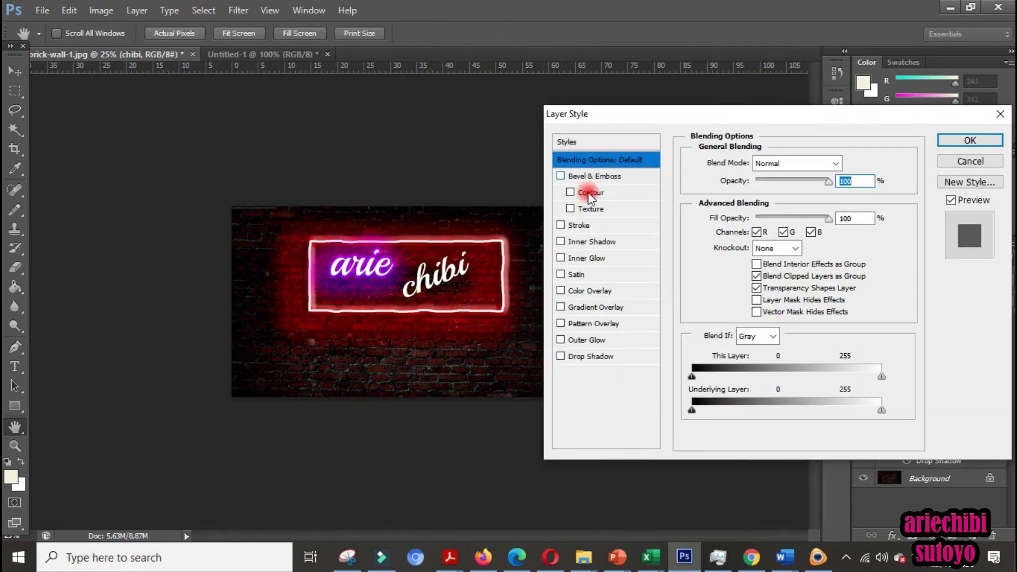
click(601, 177)
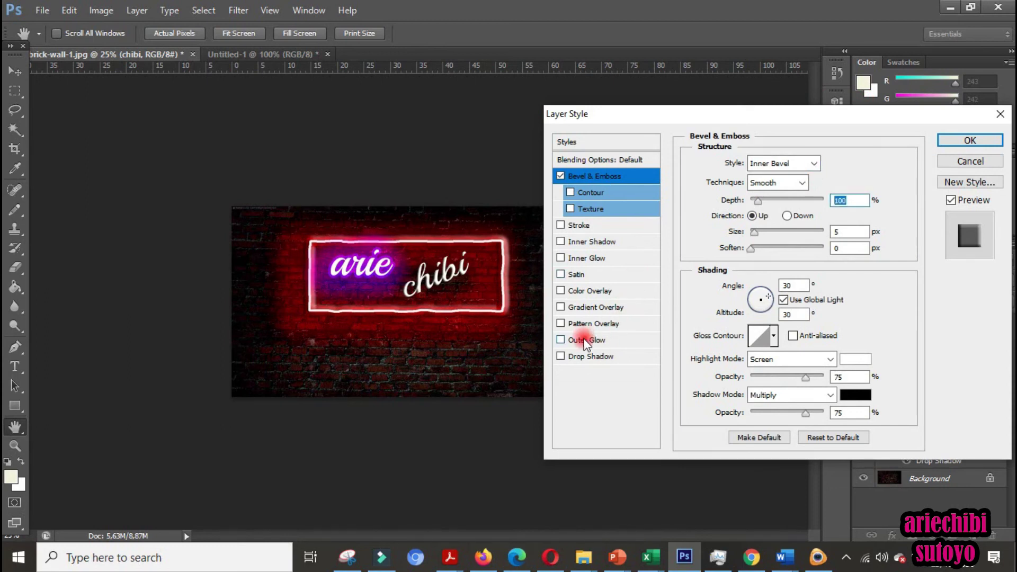
Add a Linear Light outer glow to chibi and bring up its glow colour picker
click(586, 340)
click(821, 164)
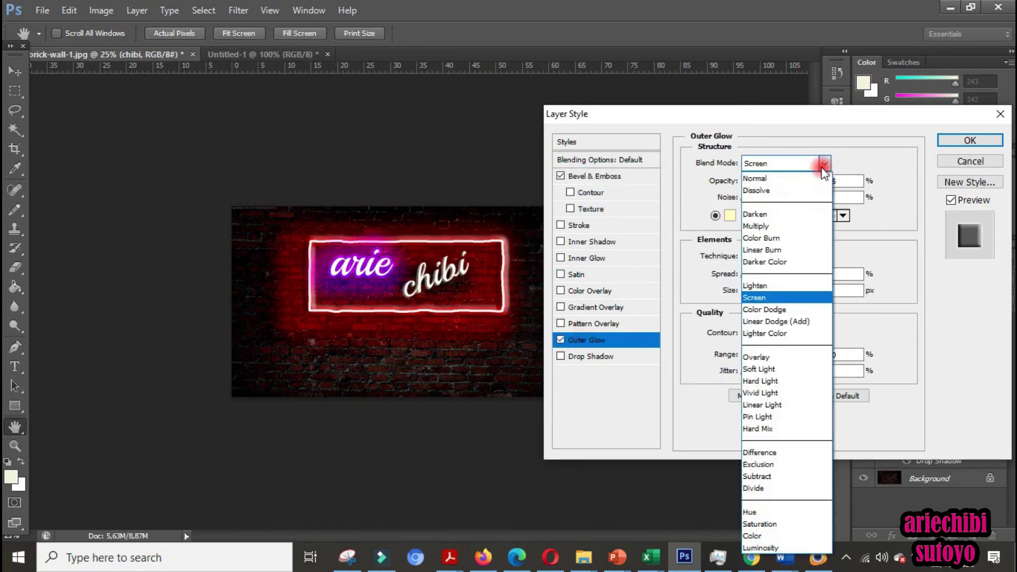
click(768, 402)
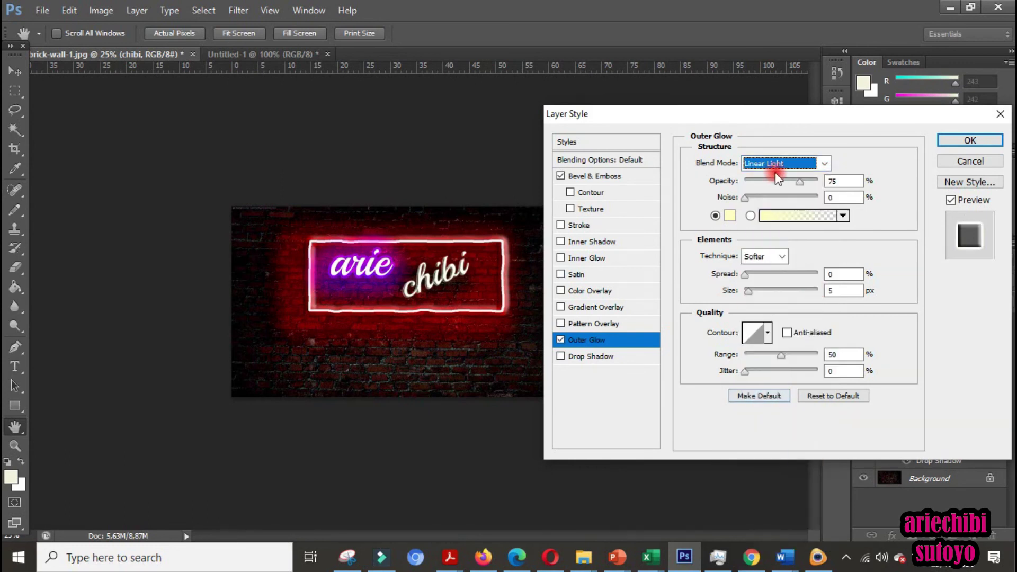
click(729, 215)
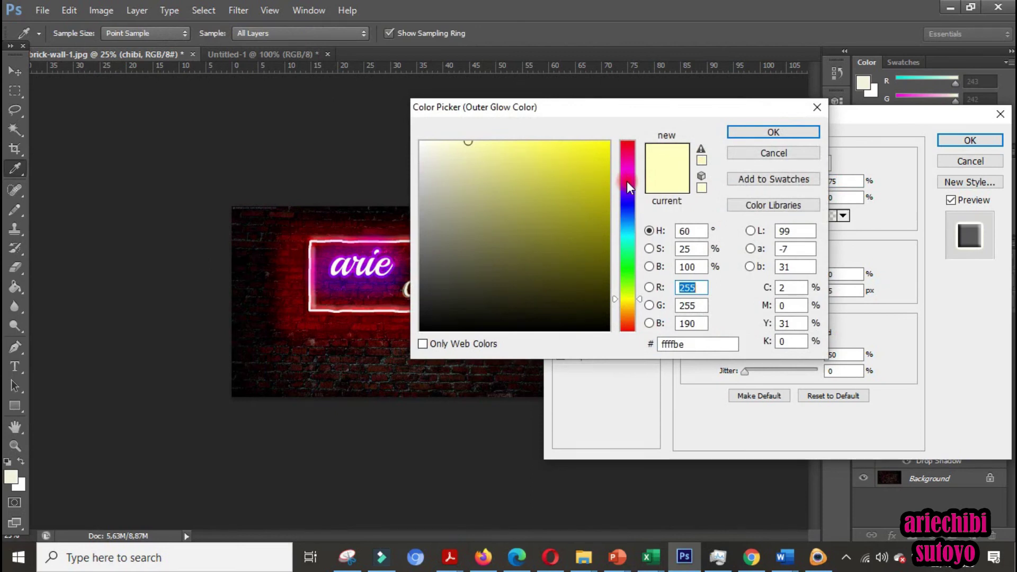
Make chibi's outer glow pink ee3aa0 with 55% spread, 24 px size and 100% range
click(628, 161)
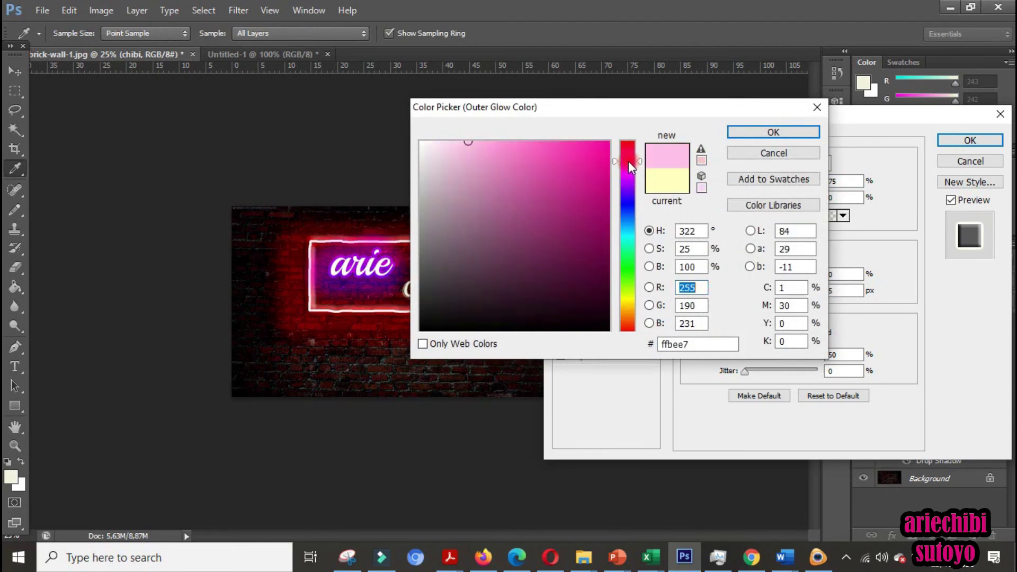
click(626, 166)
click(555, 164)
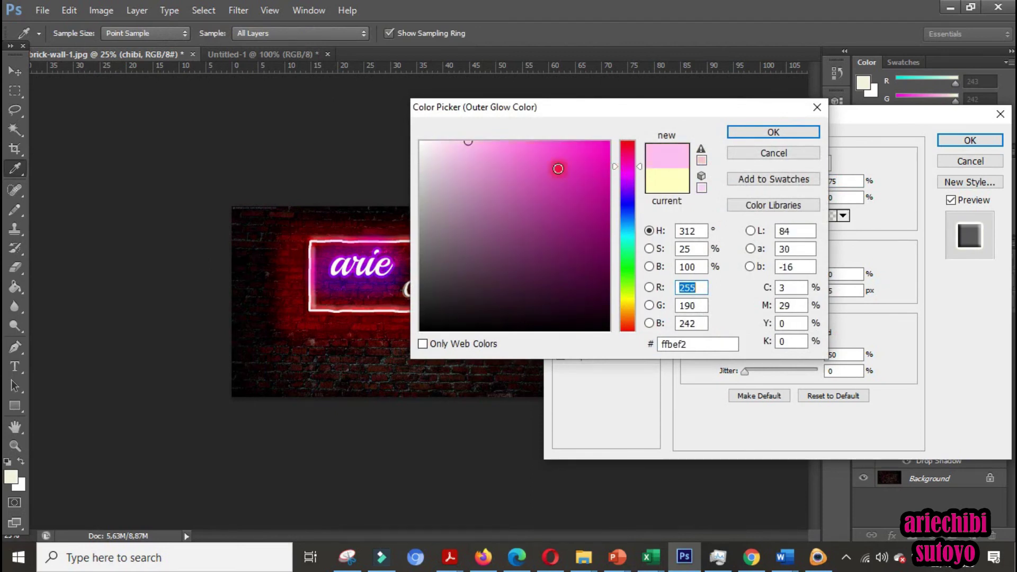
click(627, 159)
click(563, 153)
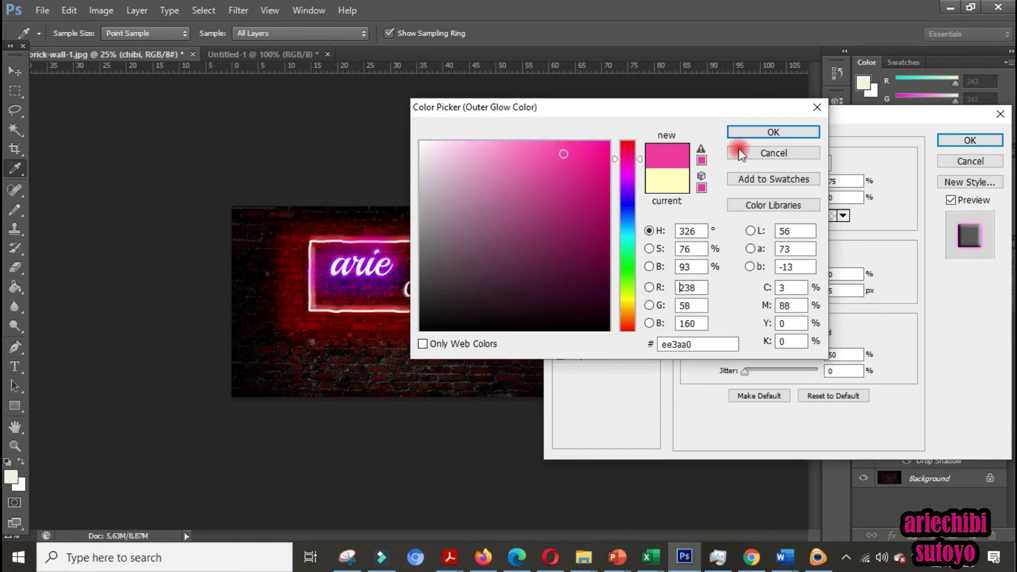
click(749, 136)
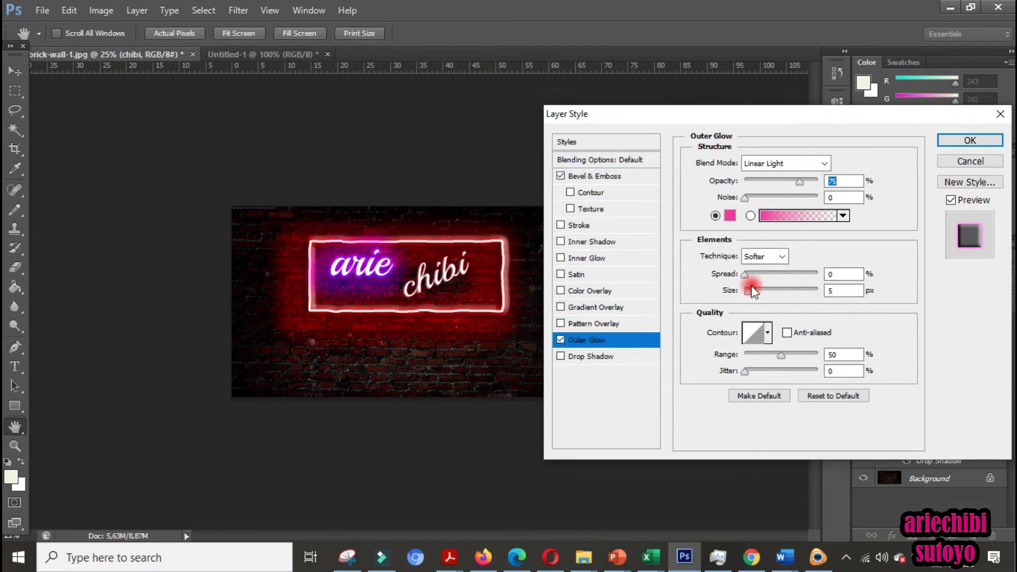
mouse_move(744, 273)
mouse_down()
mouse_move(785, 273)
mouse_move(756, 297)
mouse_up()
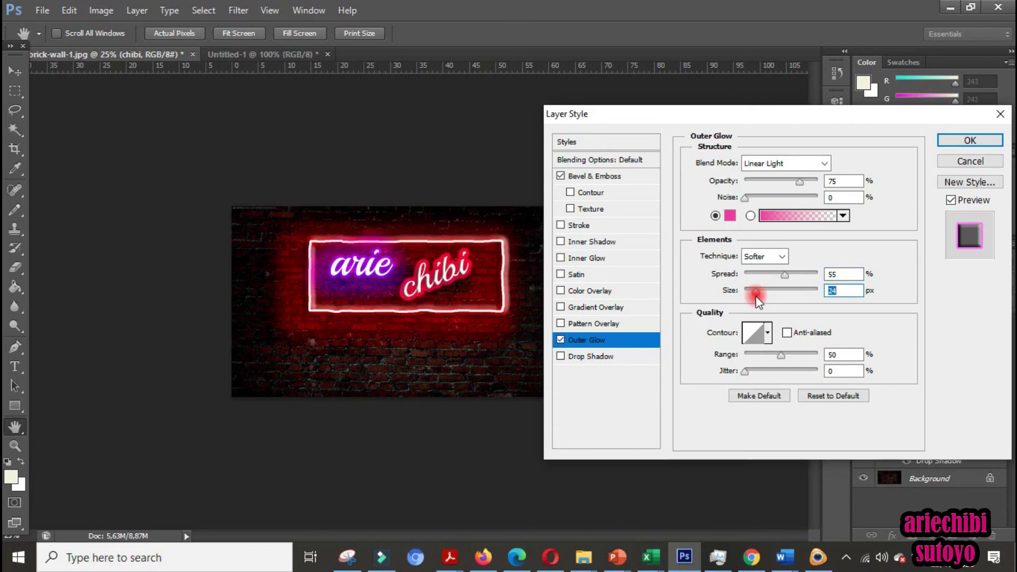
drag(780, 355, 802, 354)
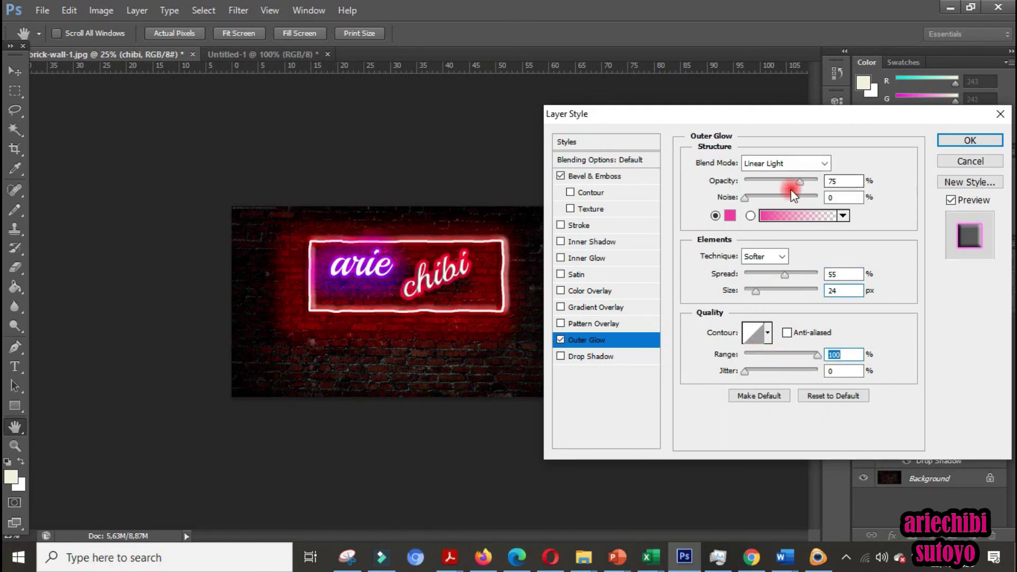
Enable a pink Linear Light drop shadow on the chibi text
click(580, 357)
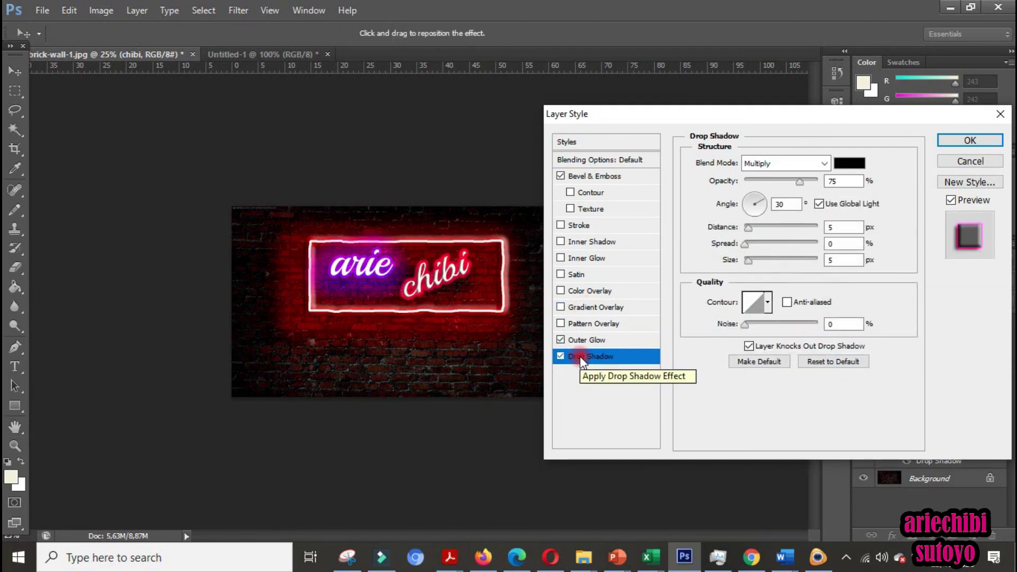
click(824, 164)
click(789, 410)
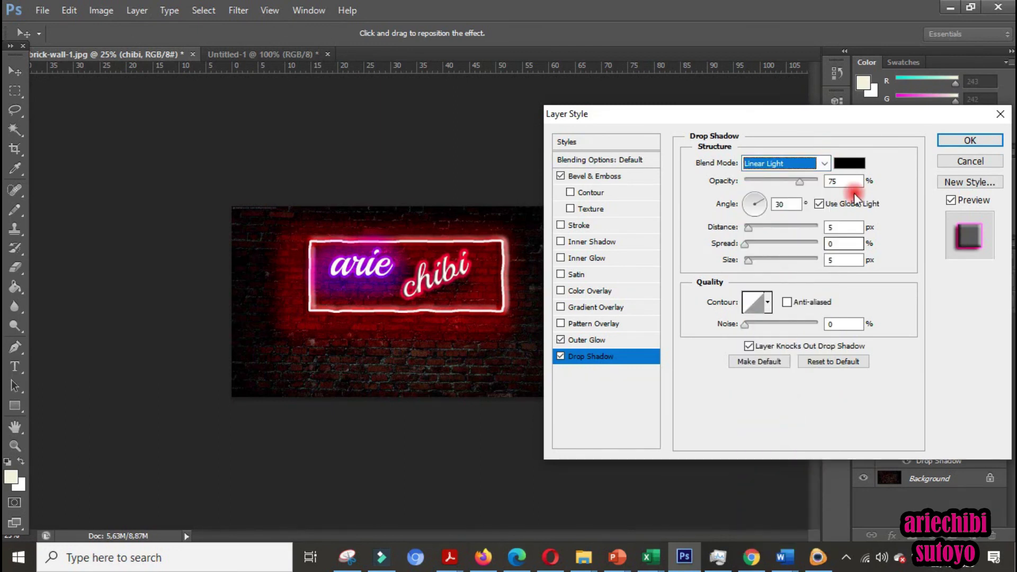
click(850, 163)
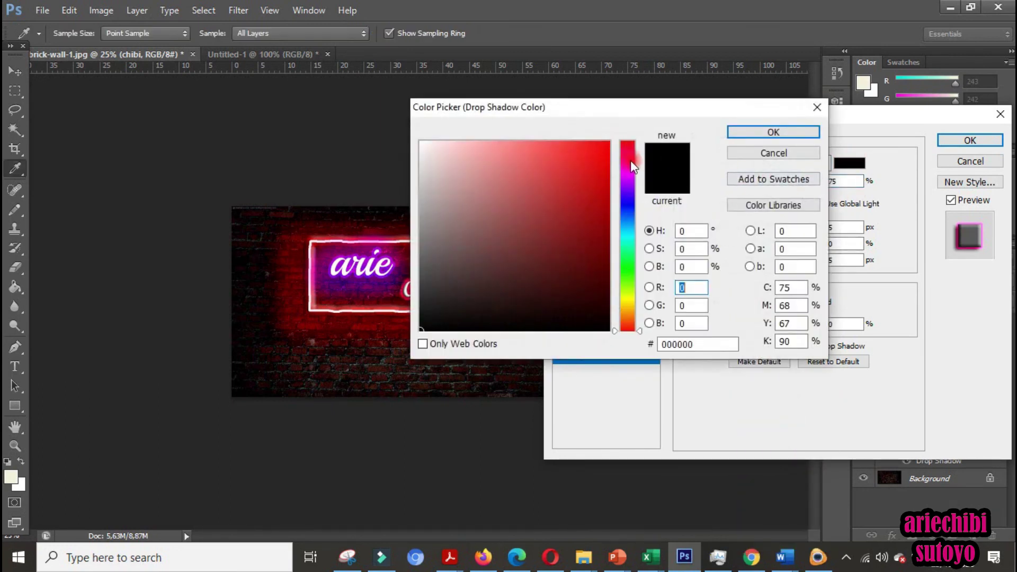
click(630, 166)
click(547, 155)
click(799, 132)
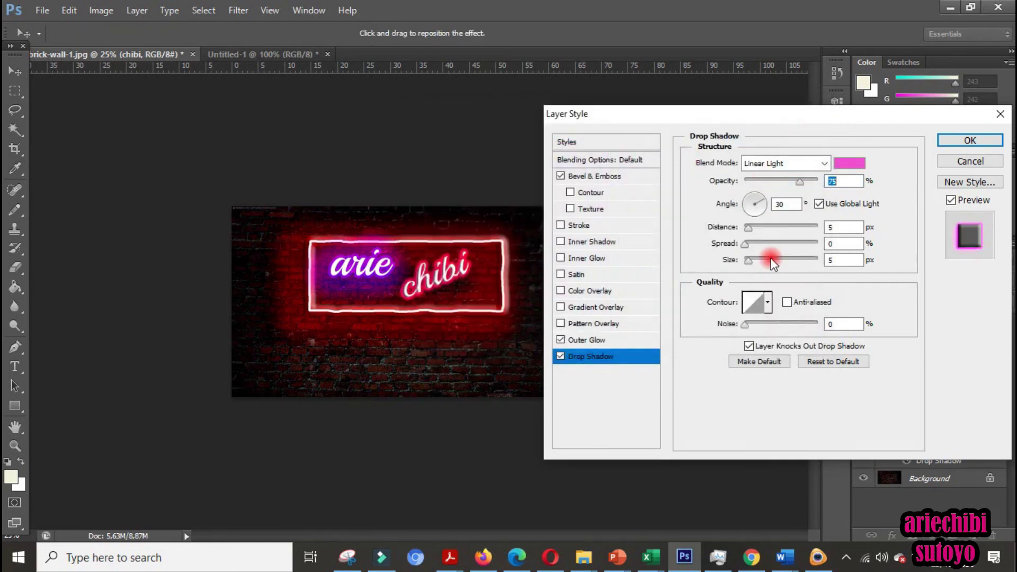
Set the shadow to distance 30, size 95, opacity 45%, apply it, and nudge chibi right
click(750, 228)
mouse_move(748, 230)
mouse_down()
mouse_move(766, 228)
mouse_move(776, 262)
mouse_up()
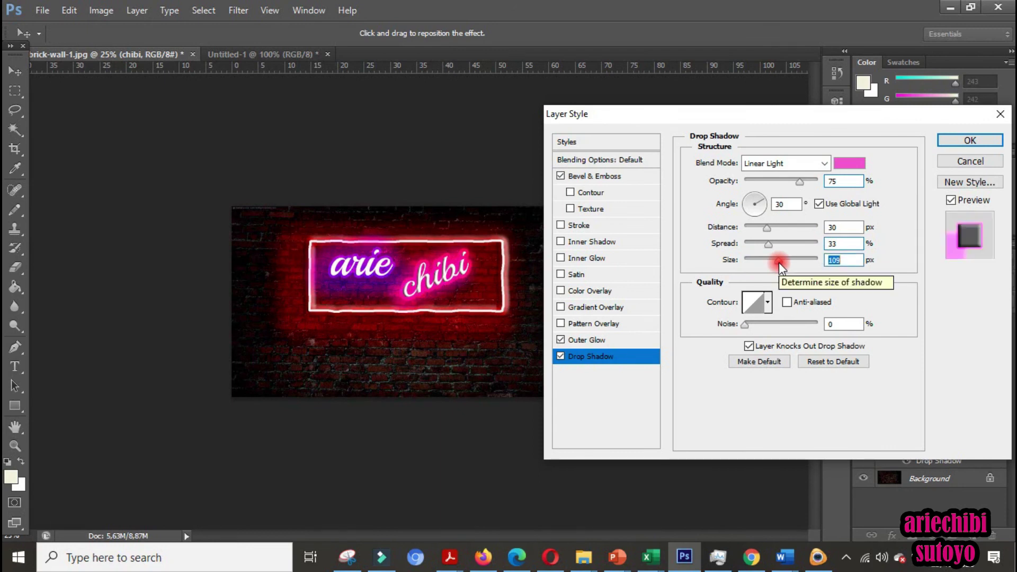
drag(778, 262, 773, 263)
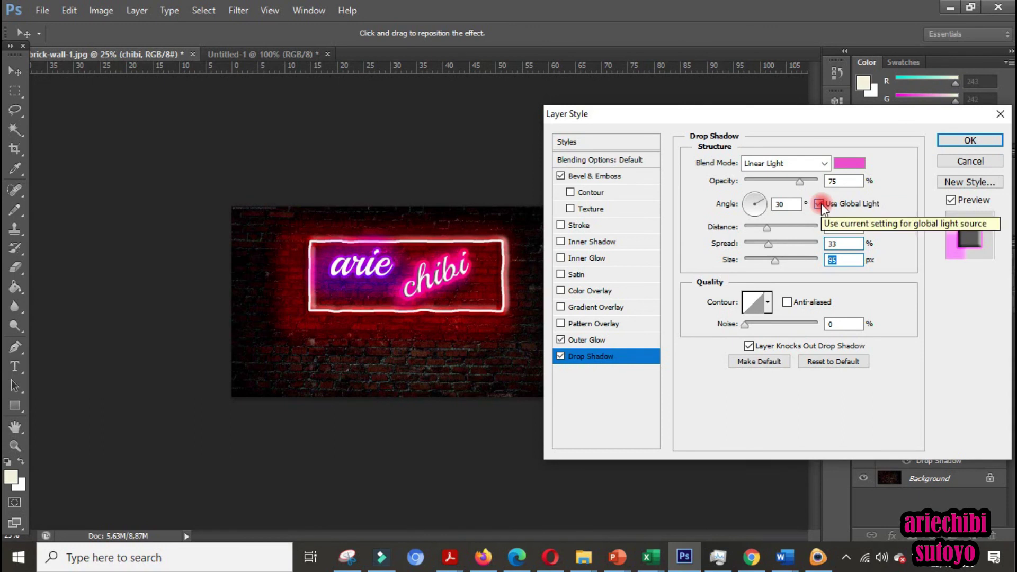
click(769, 246)
drag(770, 248, 798, 253)
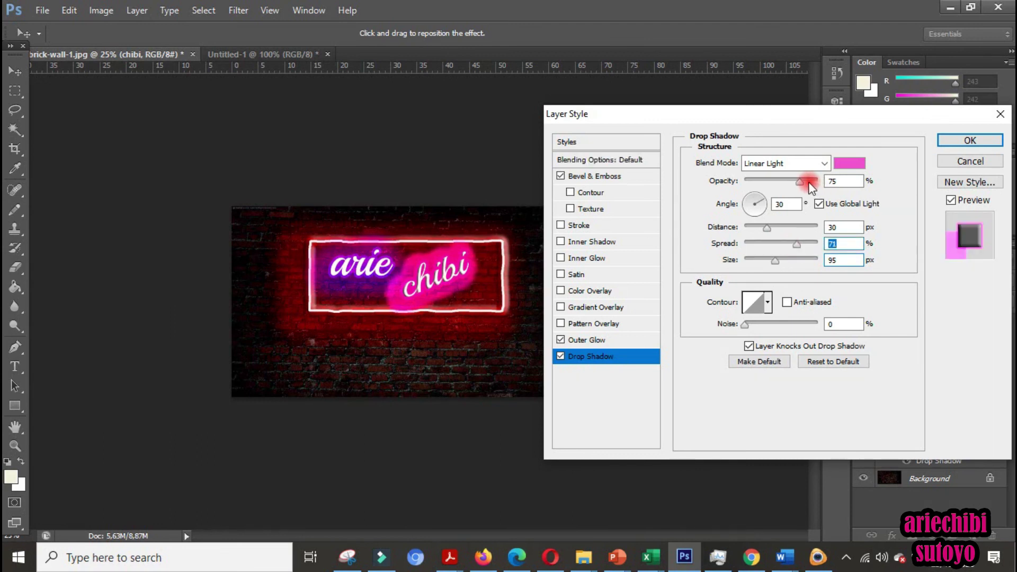
drag(800, 182, 778, 184)
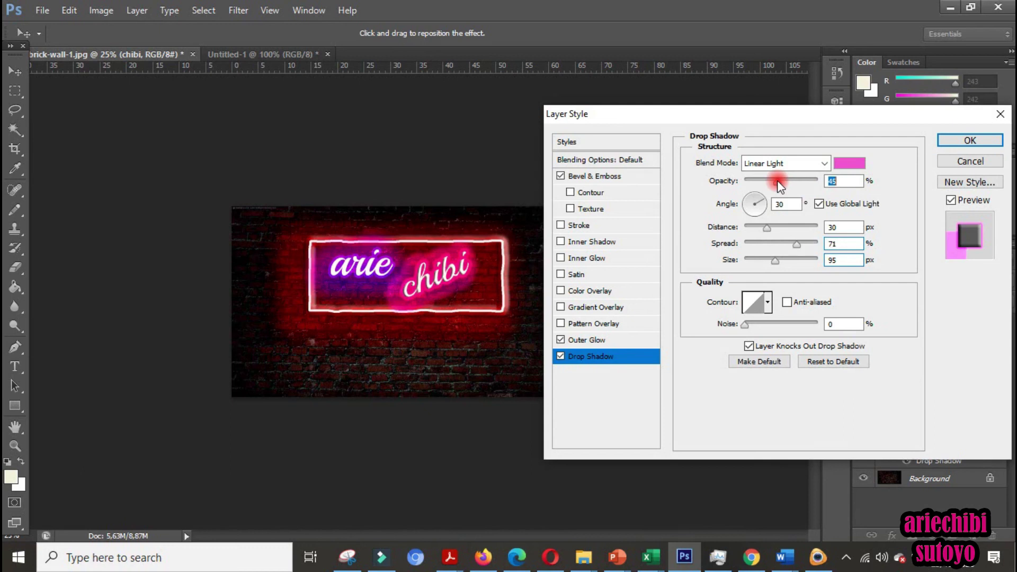
drag(796, 246, 788, 249)
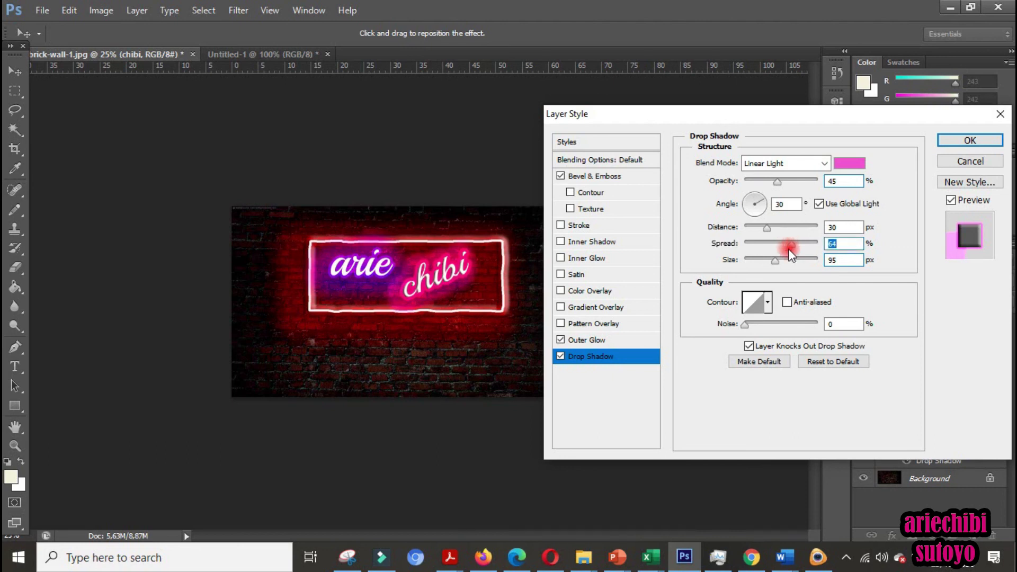
click(976, 146)
drag(452, 280, 465, 282)
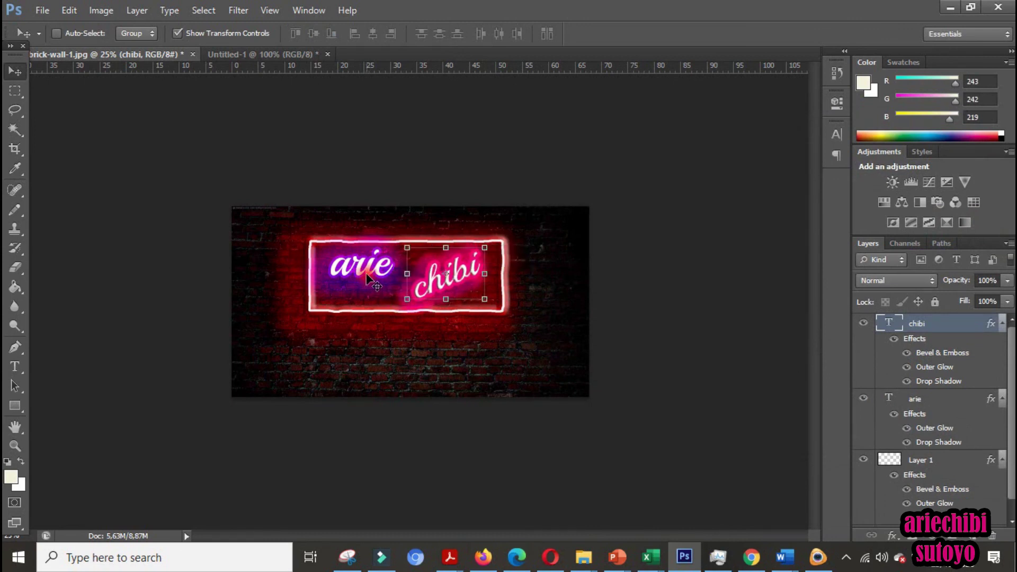
Move the arie text slightly right and zoom in on the neon sign
click(919, 400)
drag(374, 272, 379, 273)
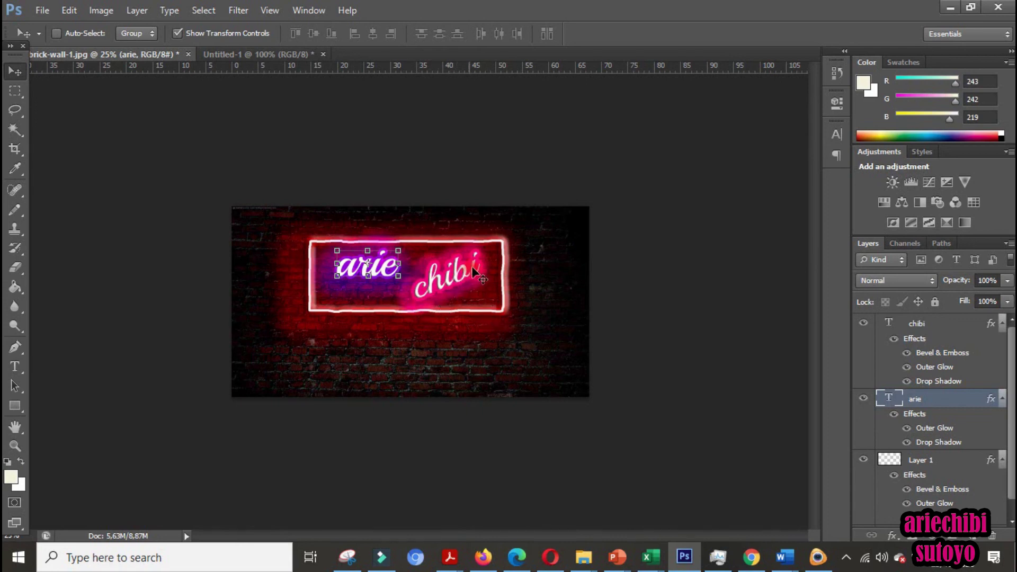
key(ctrl+plus)
key(ctrl+plus)
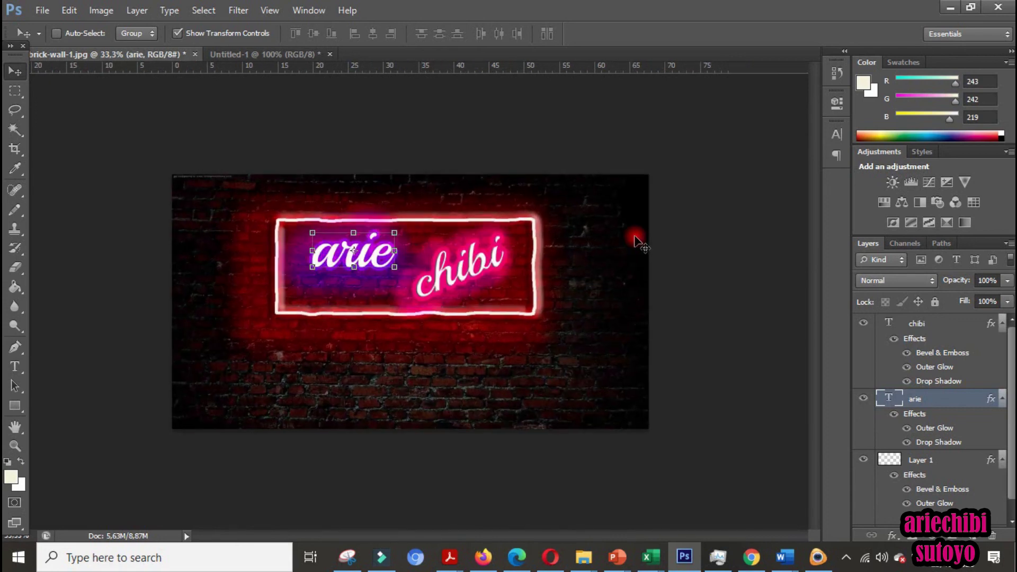
key(ctrl+plus)
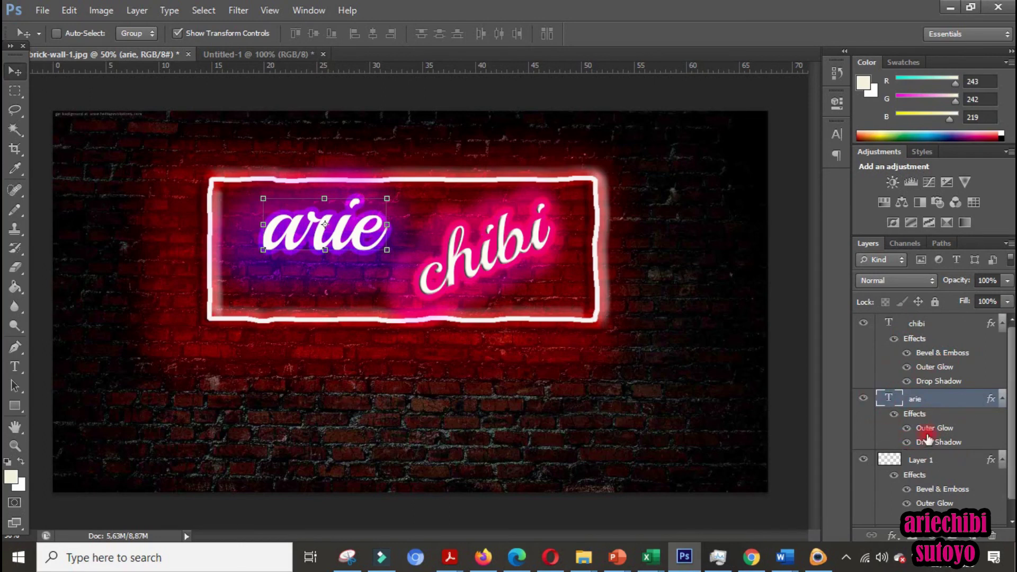
Hide and restore chibi's Bevel & Emboss to compare, then zoom back out
click(907, 353)
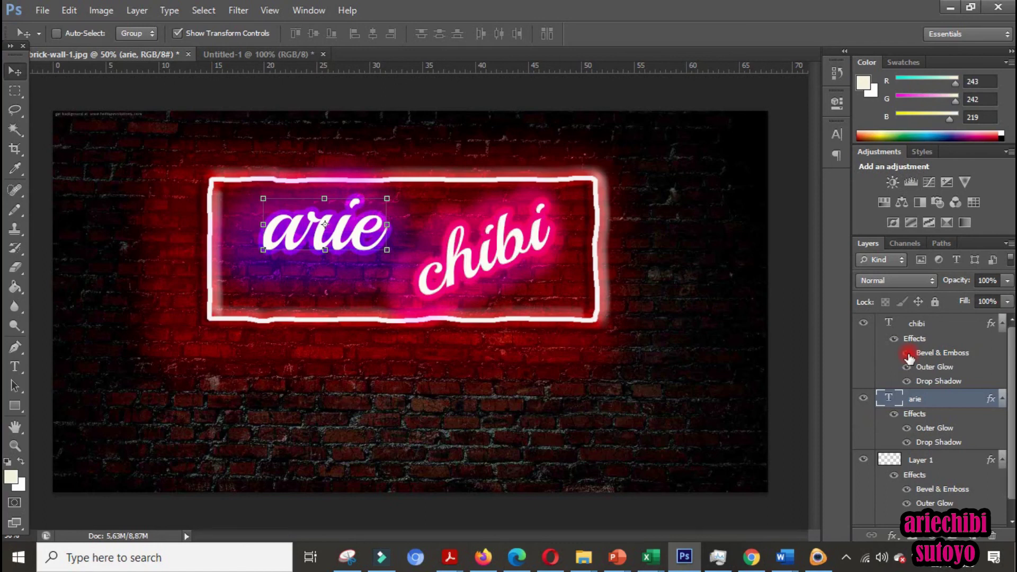
click(907, 353)
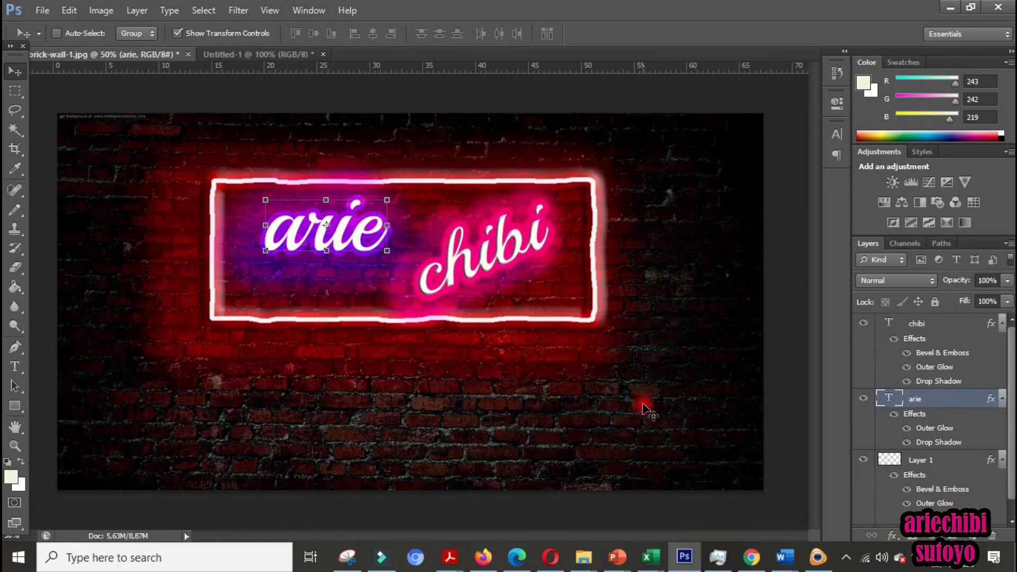
key(ctrl+minus)
key(ctrl+minus)
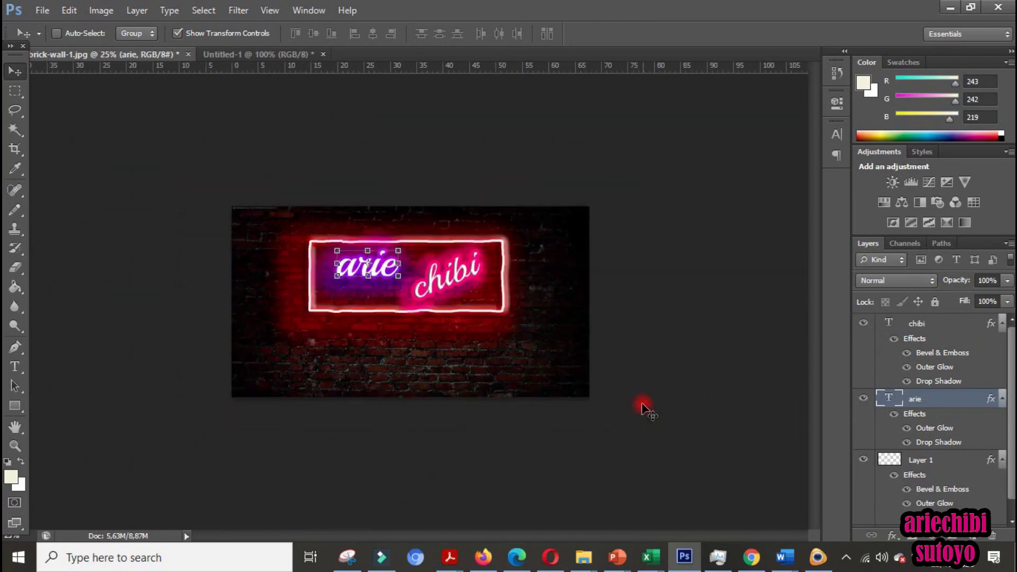
click(17, 128)
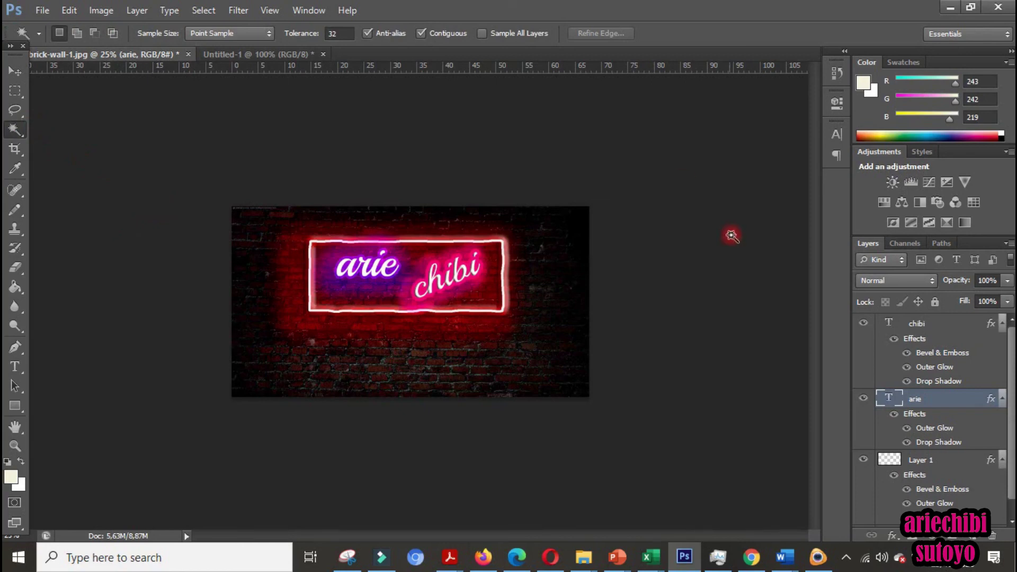
Bring up the 4Videosoft Screen Capture recording controls from the taskbar
click(818, 557)
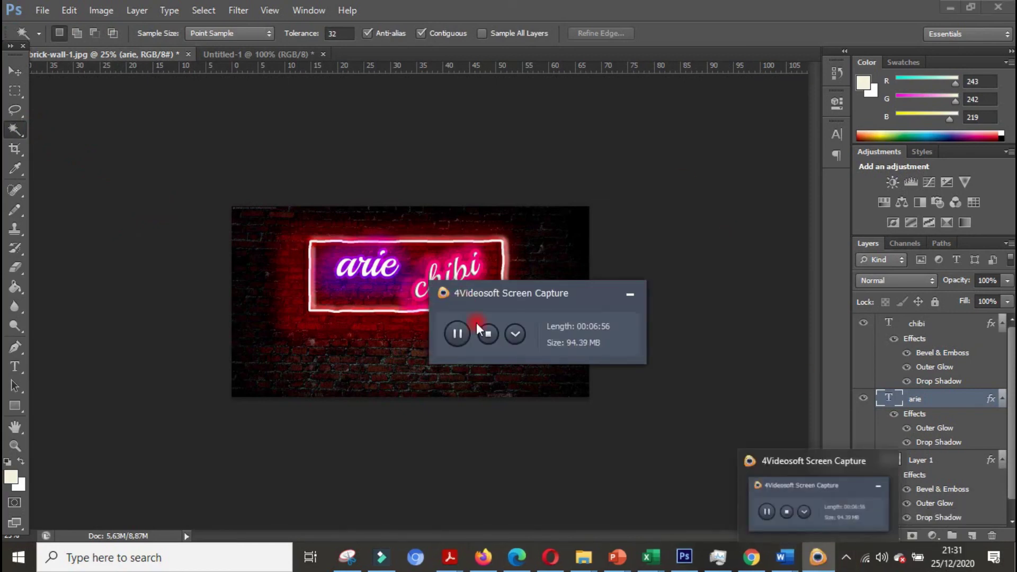